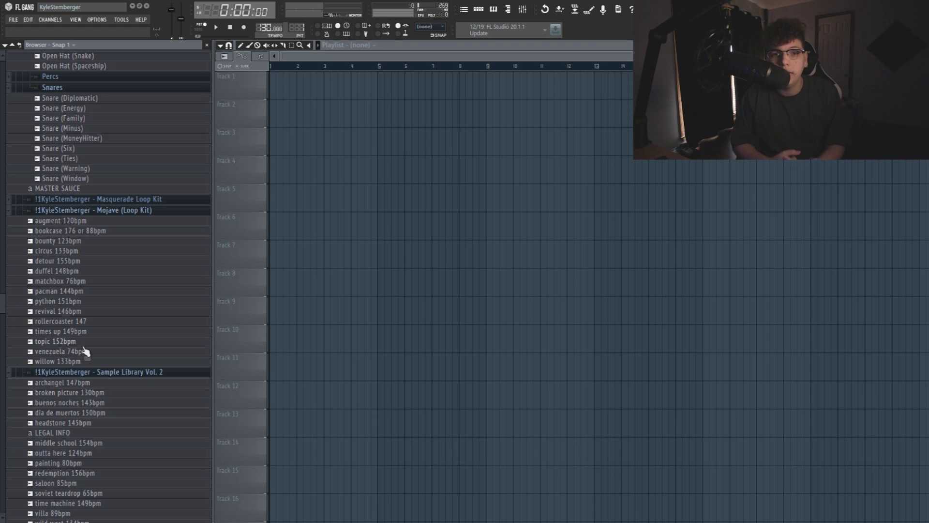
# - Place the revival 146bpm loop at the start of Track 1 in the playlist and move its channel settings window aside
pyautogui.moveTo(83, 311); pyautogui.dragTo(289, 82)
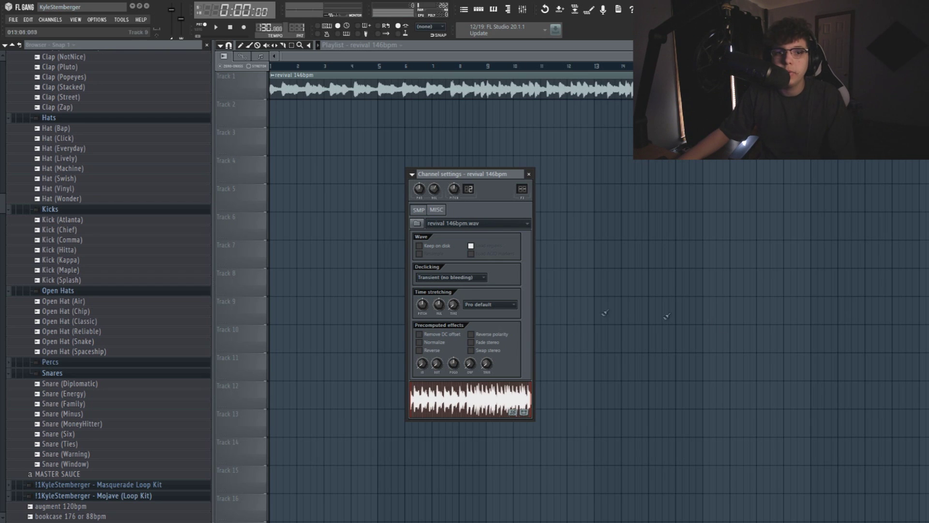
pyautogui.moveTo(489, 186); pyautogui.dragTo(466, 186)
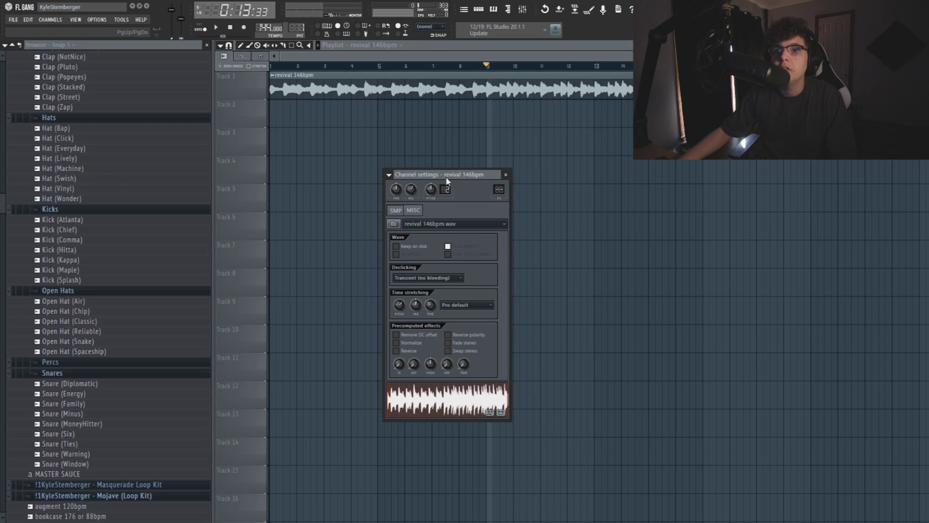
pyautogui.moveTo(446, 177); pyautogui.dragTo(395, 171)
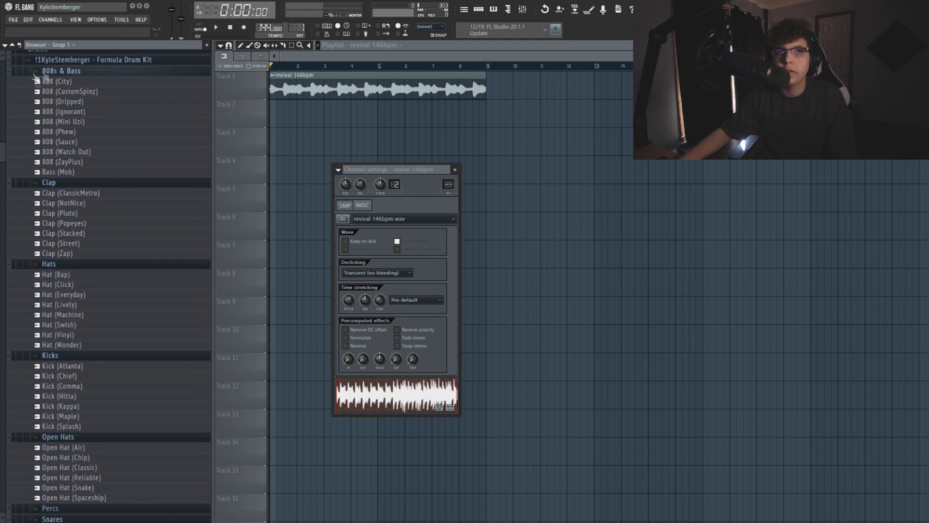
# - Draw Clap (NotNice) C5 hits on beat 3 of the first two bars and duplicate them along the pattern
pyautogui.click(493, 9)
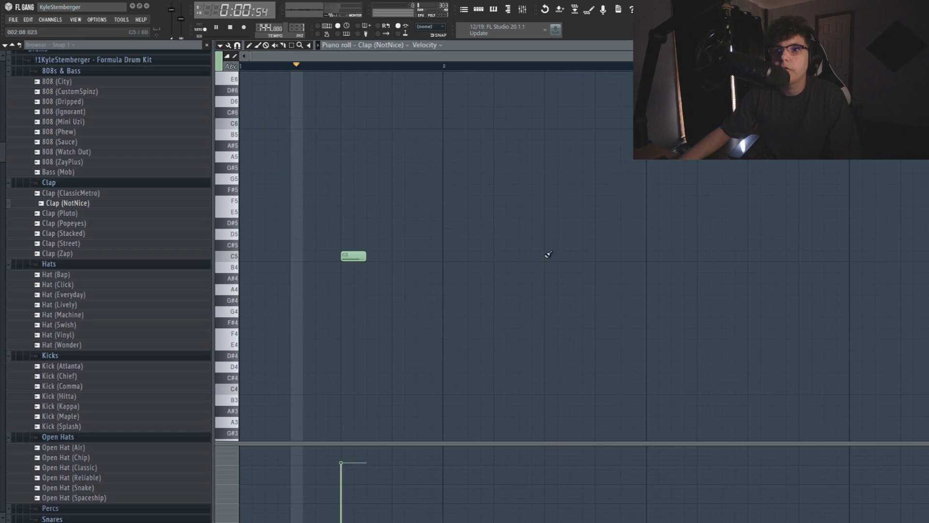
pyautogui.click(551, 255)
pyautogui.press('space')
pyautogui.hotkey('ctrl', 'a')
pyautogui.hotkey('ctrl', 'b')
pyautogui.hotkey('ctrl', 'b')
pyautogui.hotkey('ctrl', 'b')
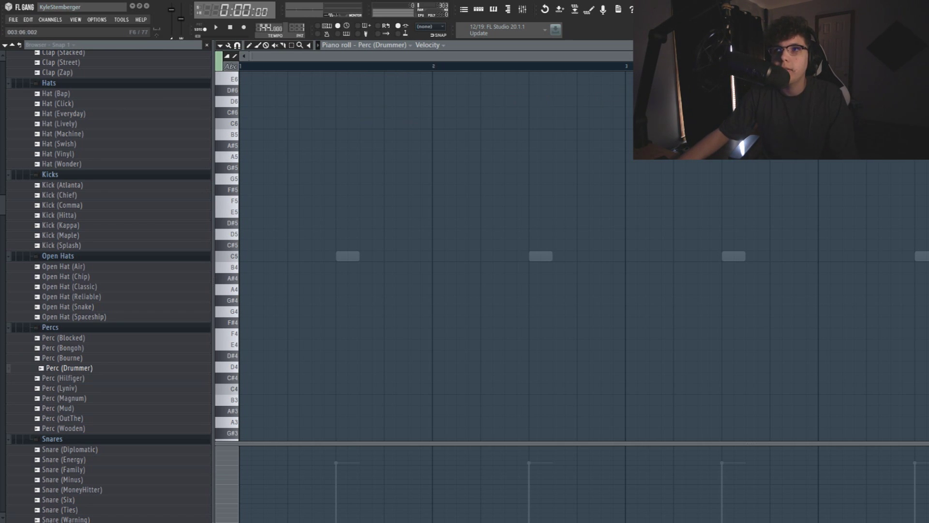
# - Draw Perc (Drummer) C5 hits on beat 3 of bars 1 and 2, plus an extra hit early in bar 2
pyautogui.scroll(3, 541, 154)
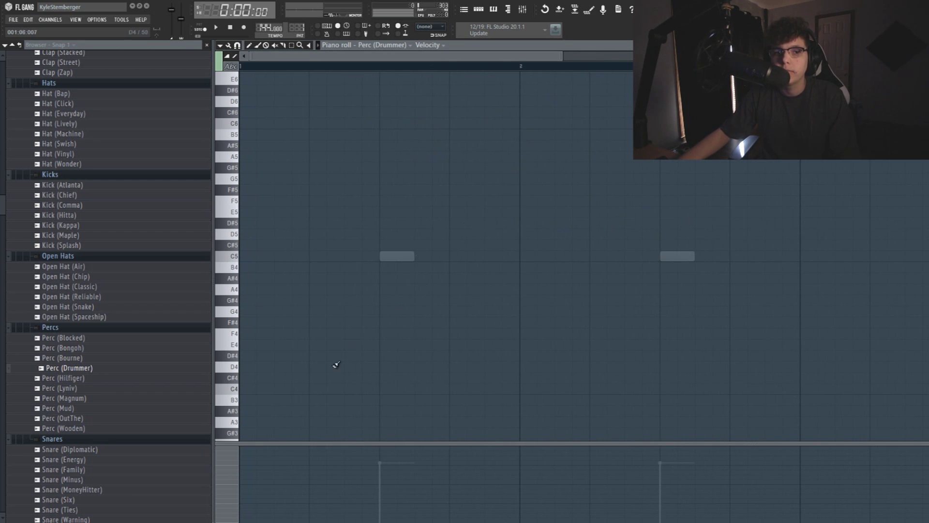
pyautogui.scroll(-5, 336, 364)
pyautogui.click(311, 255)
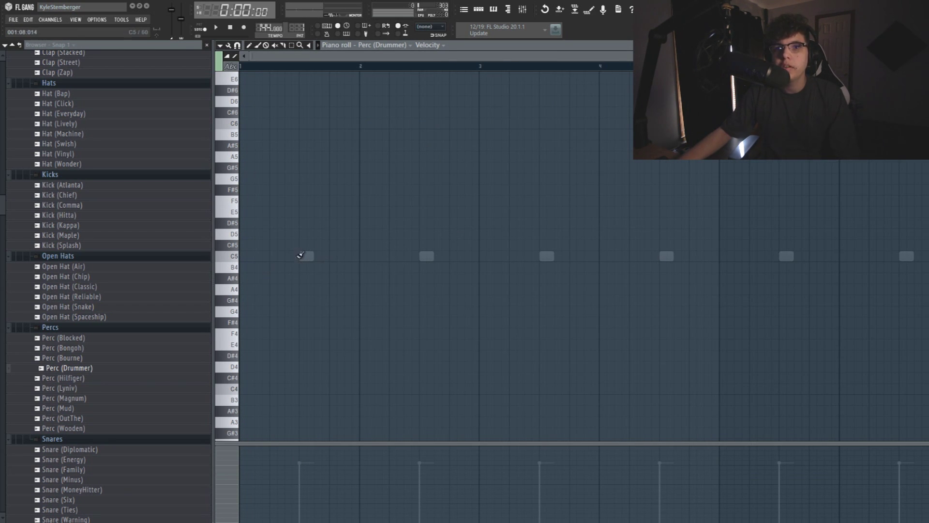
pyautogui.press('space')
pyautogui.click(352, 256)
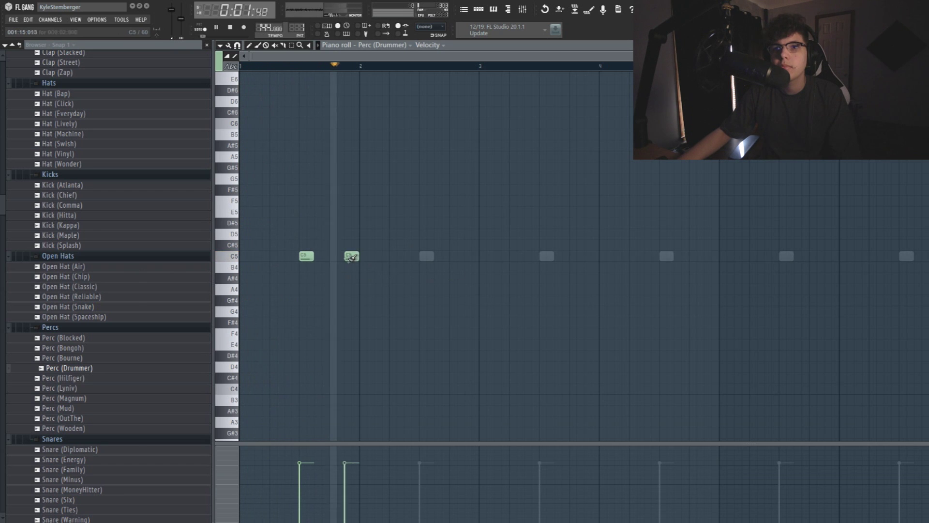
pyautogui.click(420, 256)
pyautogui.rightClick(351, 256)
pyautogui.click(381, 255)
# - Extend the Perc (Drummer) pattern through bars 3 and 4, and add a Clap (NotNice) hit early in bar 4
pyautogui.click(547, 256)
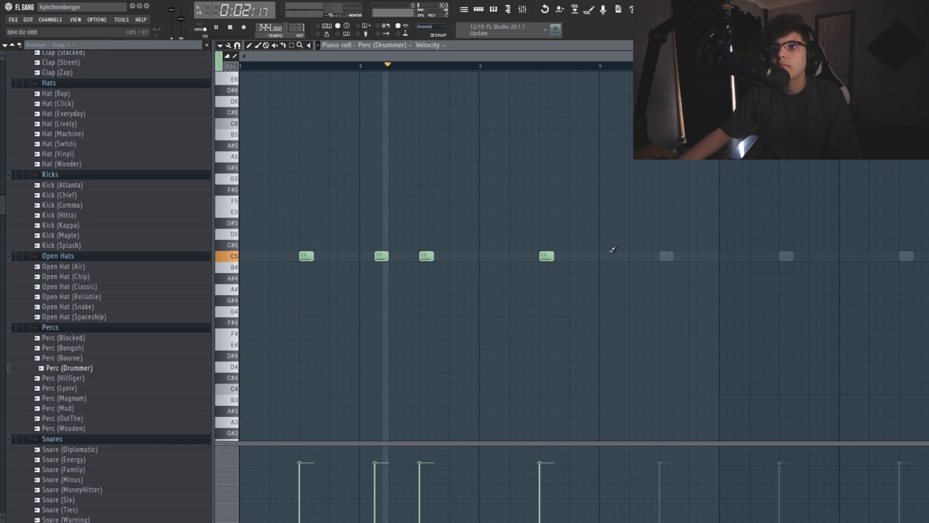
pyautogui.click(591, 255)
pyautogui.click(666, 256)
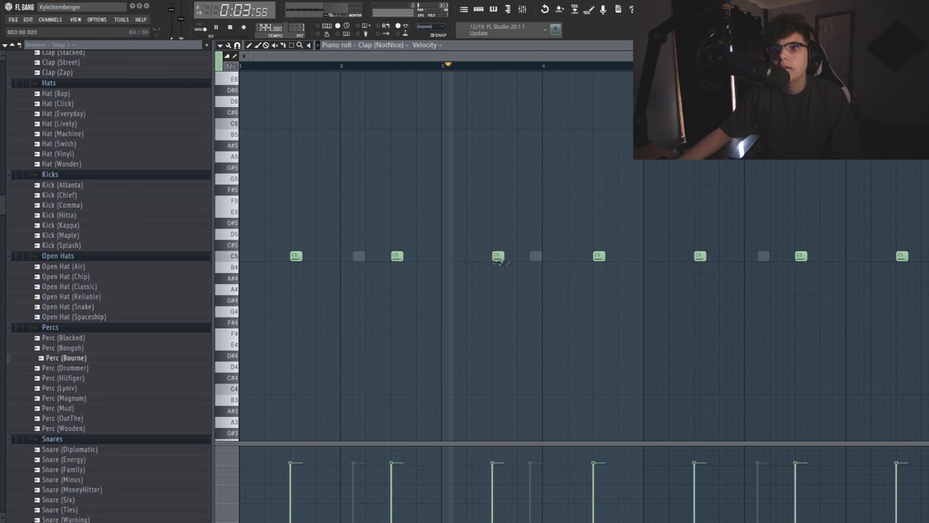
pyautogui.click(558, 256)
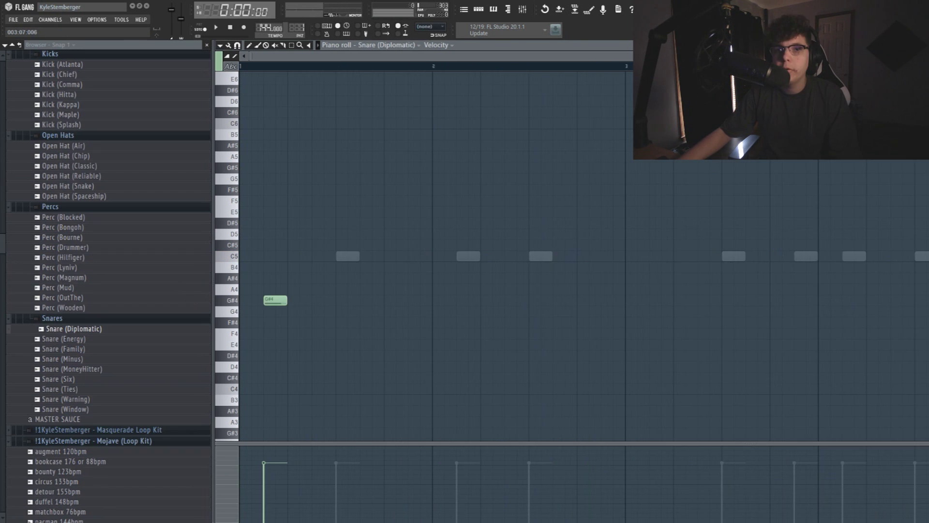
# - Add a Snare (Diplomatic) G#4 hit early in bar 3 and repeat the snare hits every two bars
pyautogui.scroll(-2, 701, 56)
pyautogui.press('space')
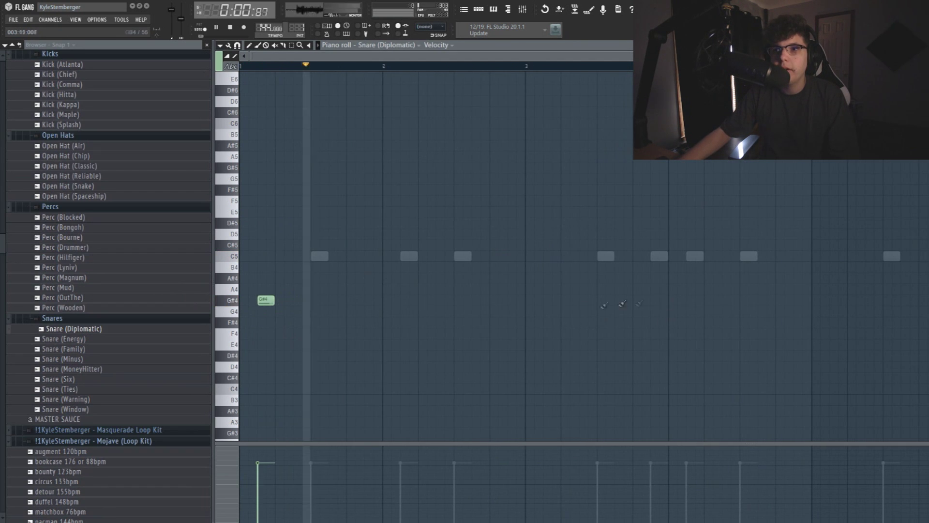
pyautogui.click(555, 300)
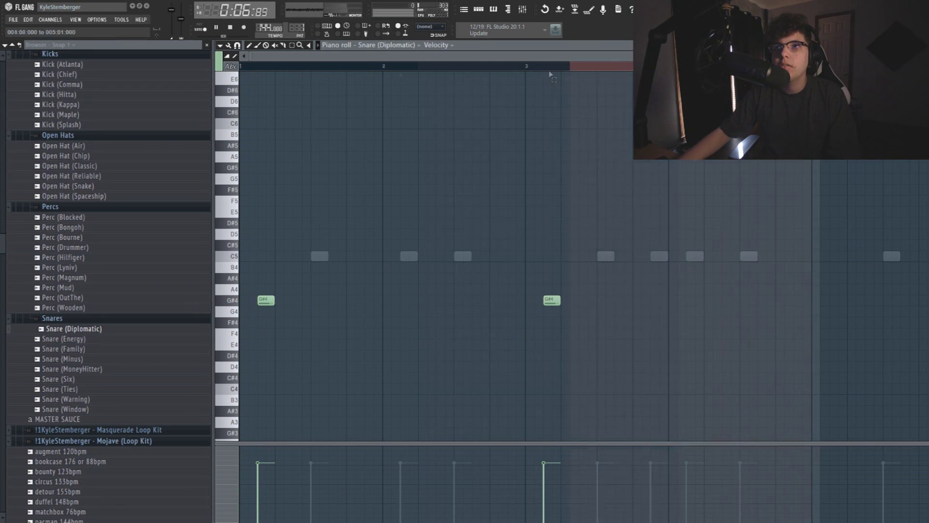
pyautogui.hotkey('ctrl', 'd')
# - Add Hat (Everyday) as a new channel below the snare and fill every second step with a hit
pyautogui.moveTo(68, 247); pyautogui.dragTo(301, 223)
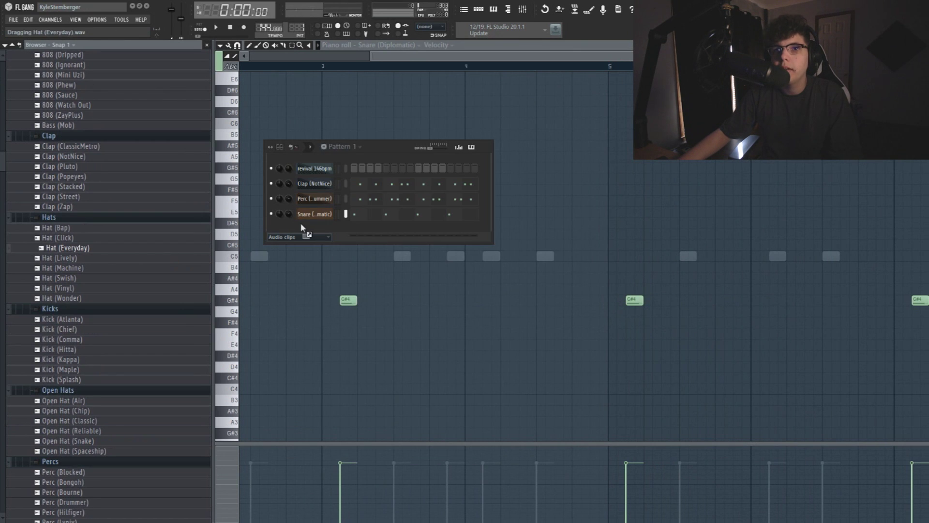
pyautogui.rightClick(304, 226)
pyautogui.click(364, 300)
pyautogui.press('space')
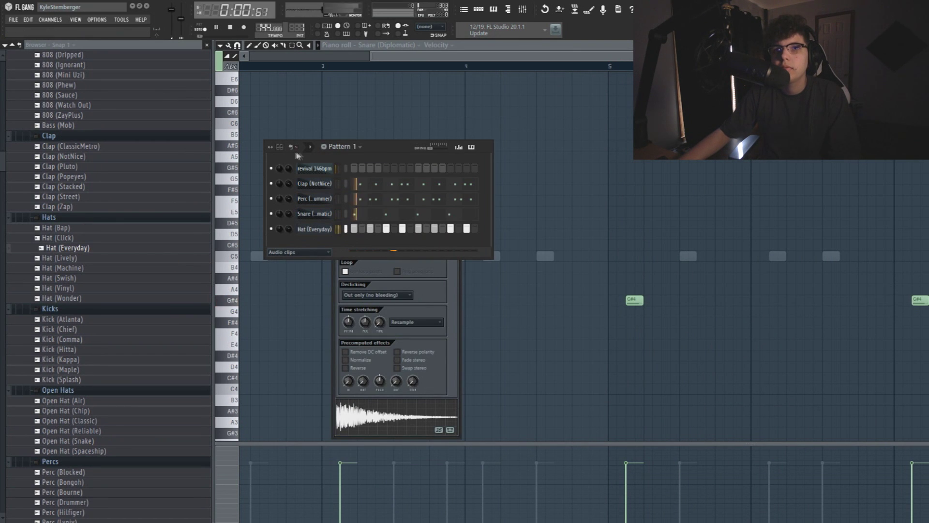
pyautogui.click(448, 269)
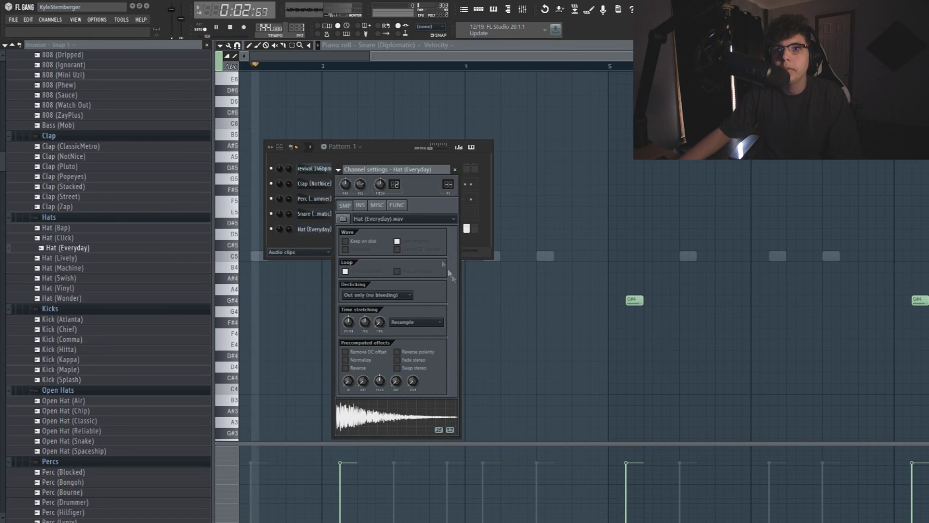
pyautogui.click(381, 146)
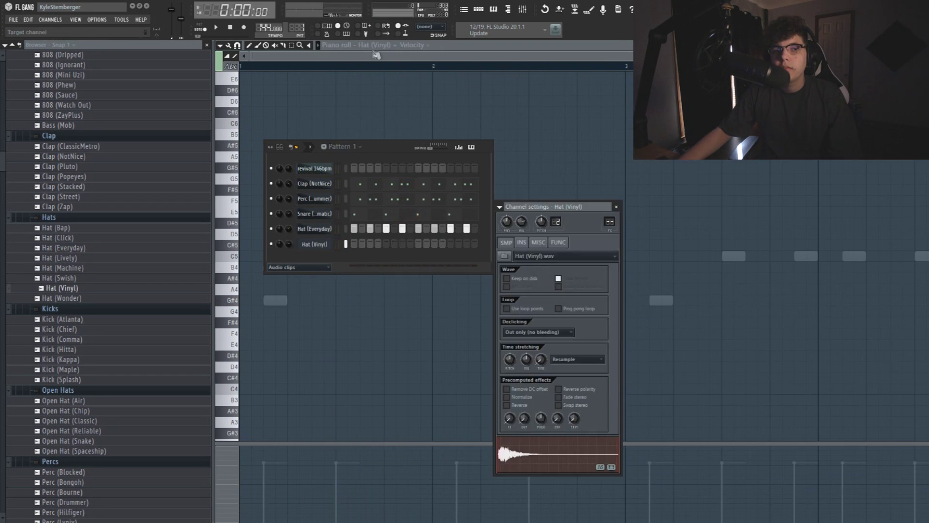
# - Draw Hat (Vinyl) C5 hits: one at the start of bar 1 and three consecutive ones across the start of bar 2
pyautogui.click(376, 55)
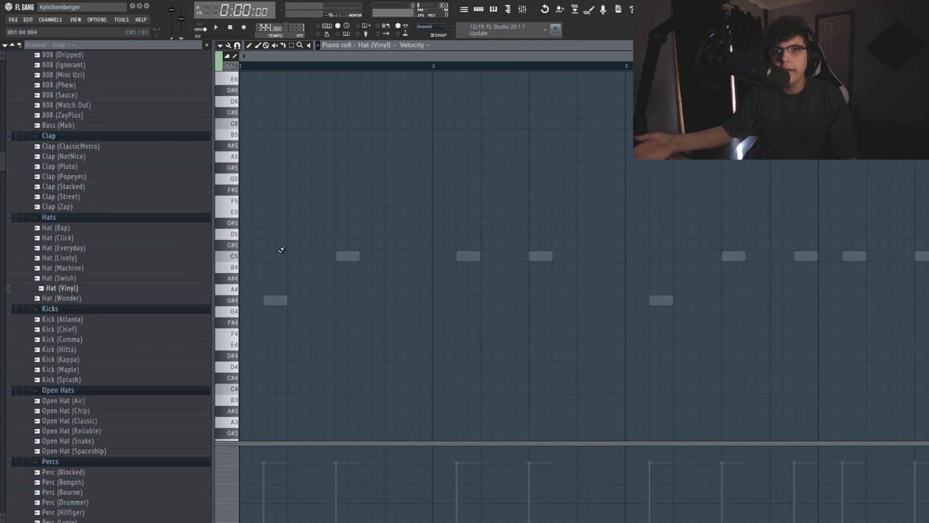
pyautogui.click(244, 257)
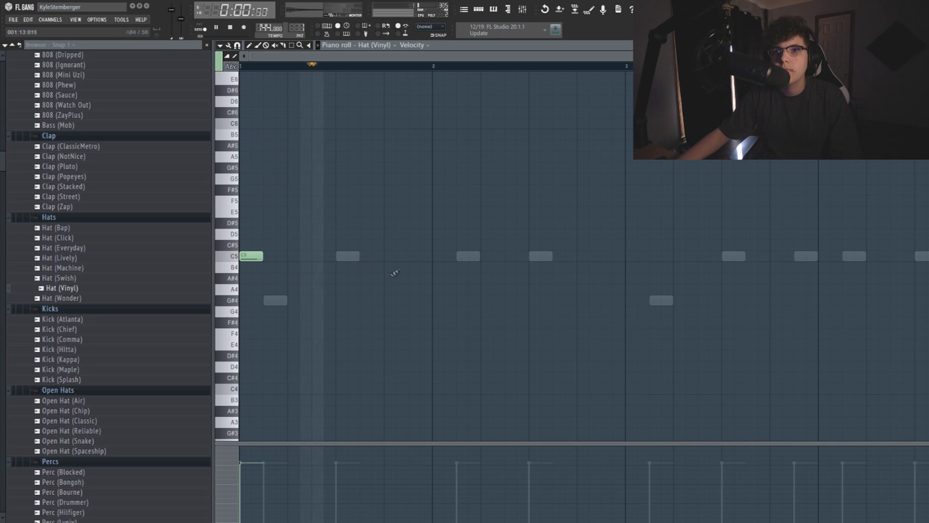
pyautogui.click(419, 256)
pyautogui.press('space')
pyautogui.click(444, 256)
pyautogui.click(468, 256)
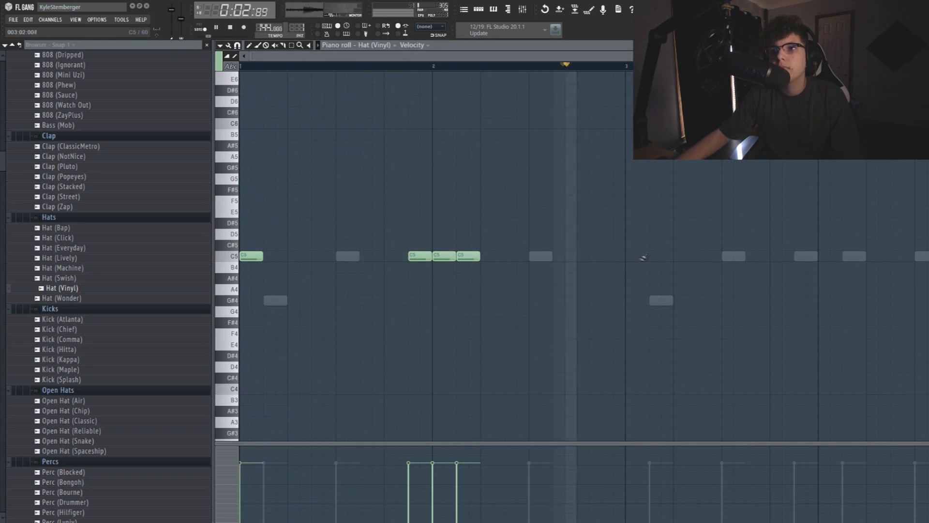
# - Add a second Hat (Vinyl) hit in bar 1 and a short C5 run with half-length notes early in bar 3
pyautogui.click(661, 256)
pyautogui.click(274, 256)
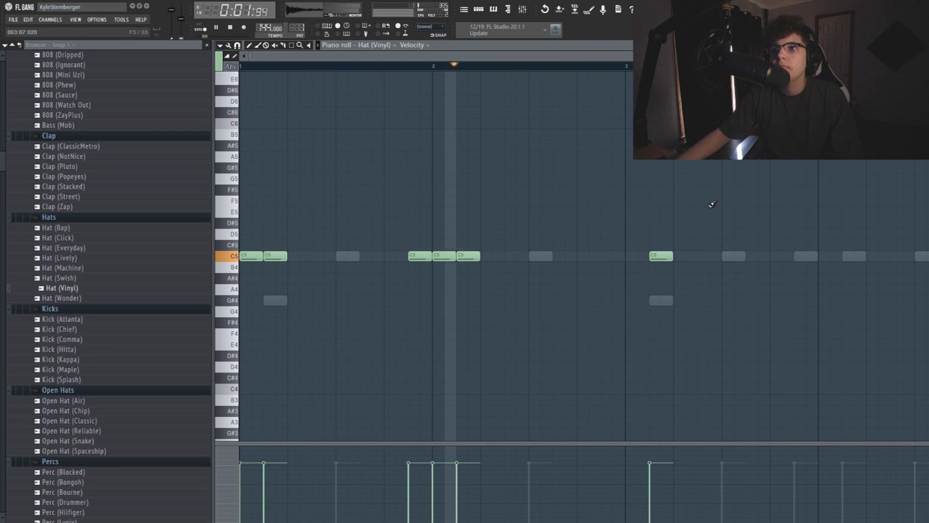
pyautogui.click(685, 256)
pyautogui.press('space')
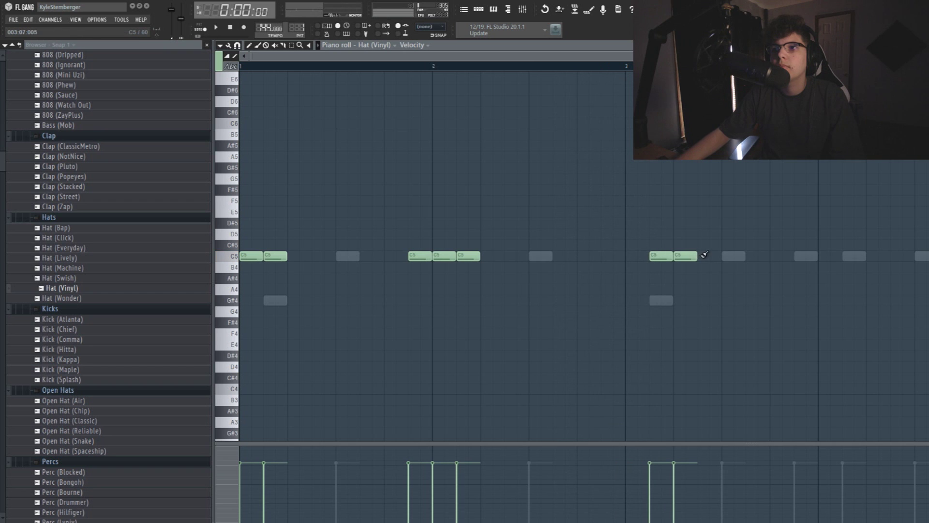
pyautogui.press('space')
pyautogui.moveTo(692, 260)
pyautogui.mouseDown()
pyautogui.moveTo(733, 257)
pyautogui.moveTo(722, 257)
pyautogui.mouseUp()
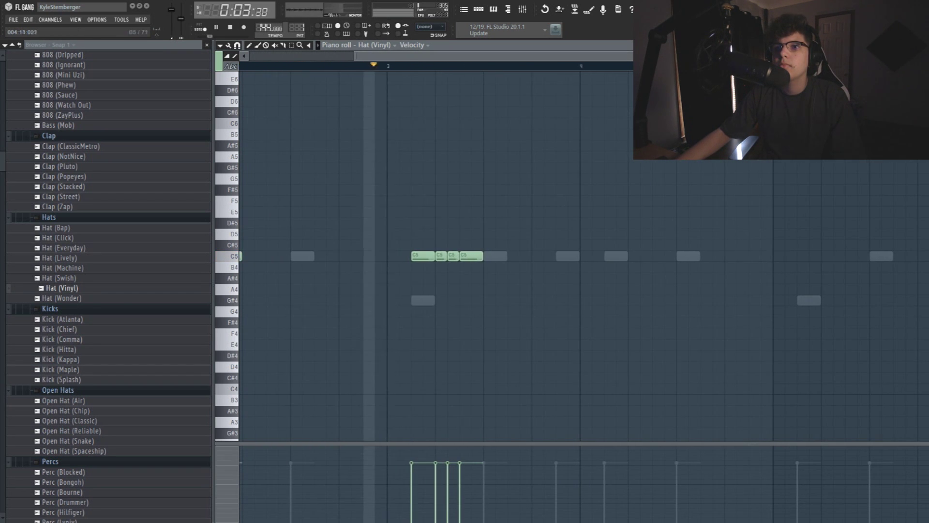
# - Draw four consecutive Hat (Vinyl) C5 hits around the middle of bar 4 and repeat the four-bar pattern
pyautogui.click(658, 256)
pyautogui.press('space')
pyautogui.moveTo(687, 257); pyautogui.dragTo(728, 257)
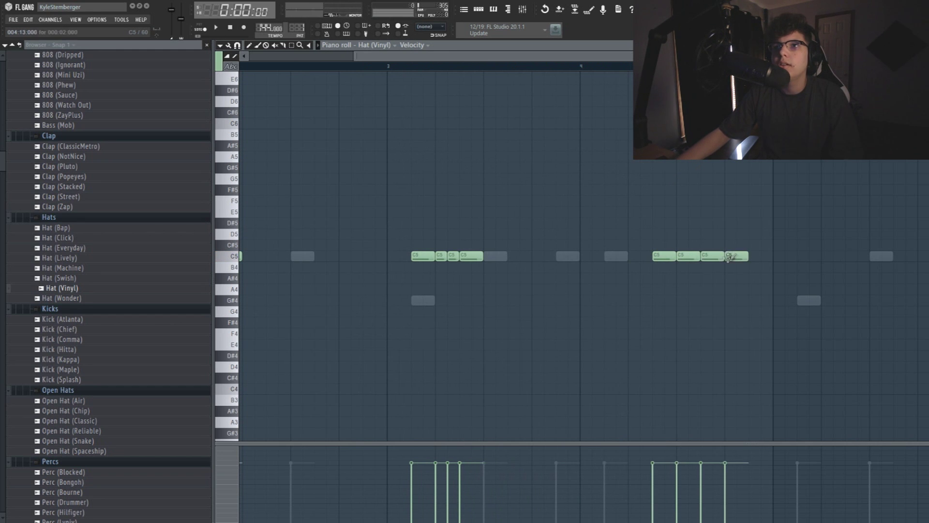
pyautogui.moveTo(548, 54); pyautogui.dragTo(291, 37)
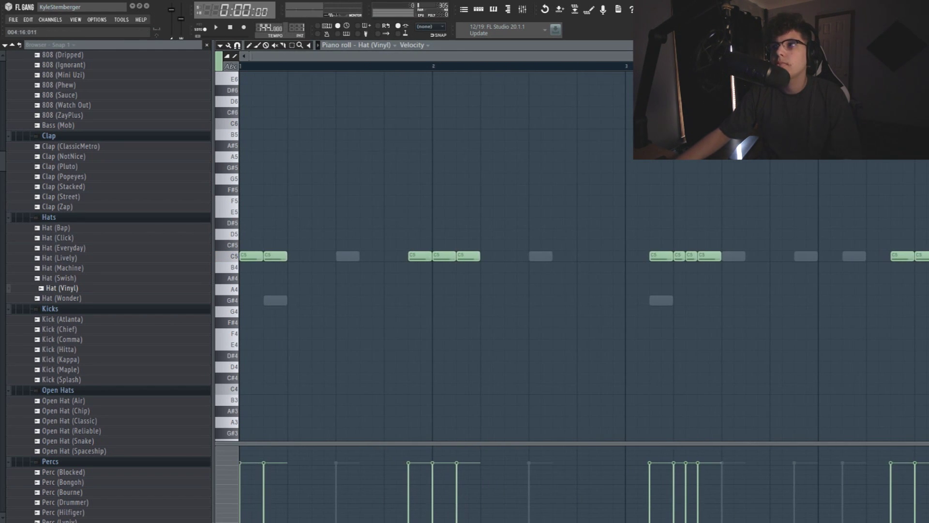
pyautogui.press('space')
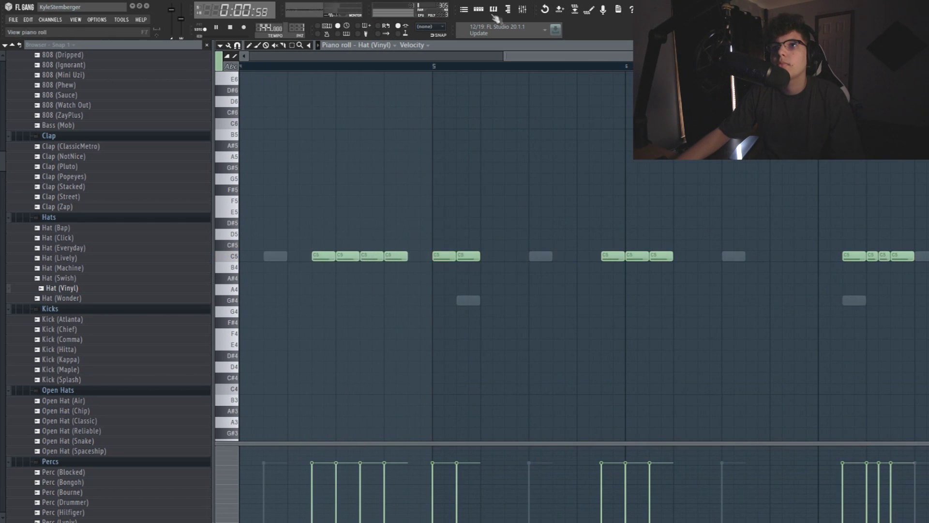
# - Add a second Hat (Everyday) channel and draw a roll of six short C5 notes on the last beat of bar 1
pyautogui.moveTo(73, 248); pyautogui.dragTo(382, 278)
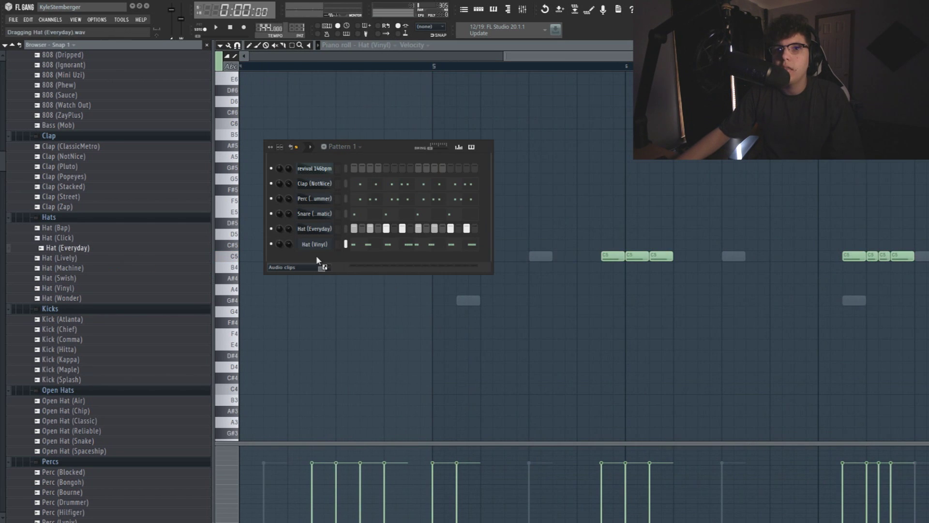
pyautogui.moveTo(316, 257); pyautogui.dragTo(316, 262)
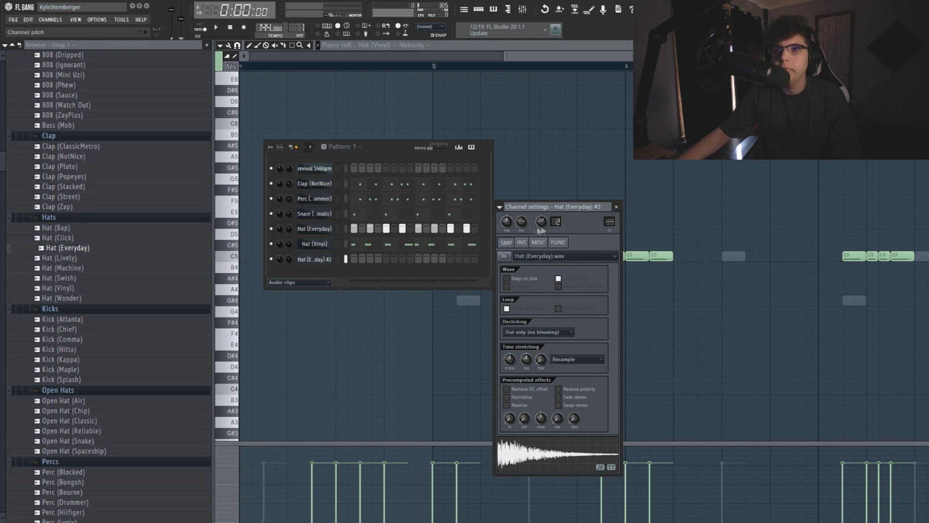
pyautogui.click(353, 245)
pyautogui.moveTo(622, 56); pyautogui.dragTo(213, 67)
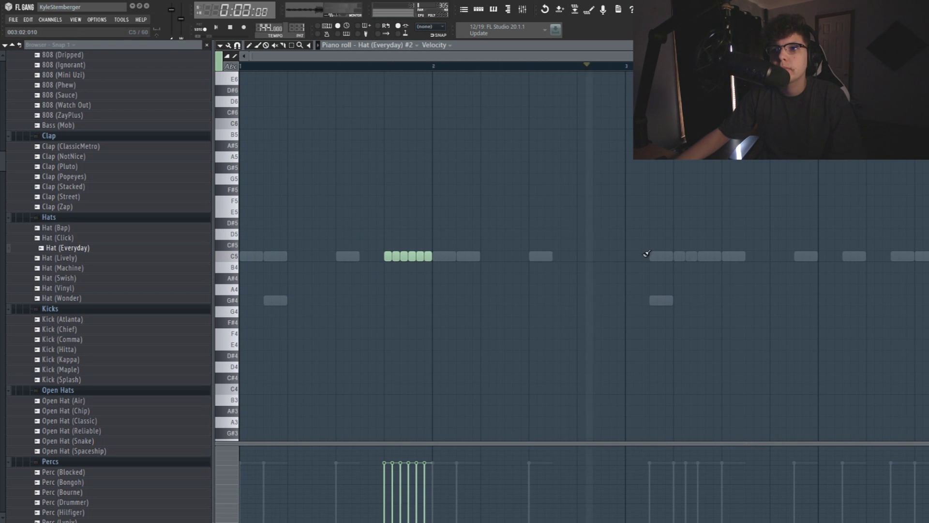
# - Add two short A4 hat notes near the end of bar 2 and two short E4 notes just past the middle of bar 3
pyautogui.moveTo(604, 289); pyautogui.dragTo(622, 289)
pyautogui.rightClick(622, 289)
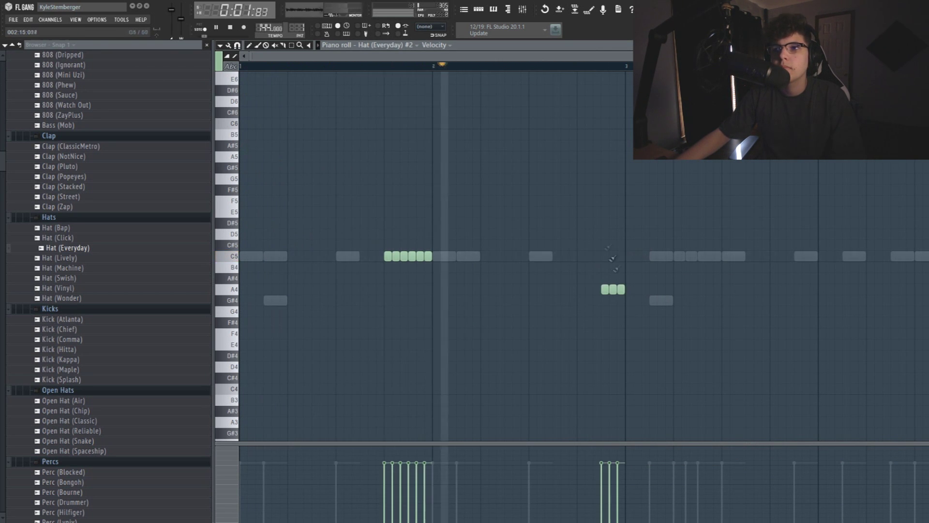
pyautogui.press('space')
pyautogui.press('space')
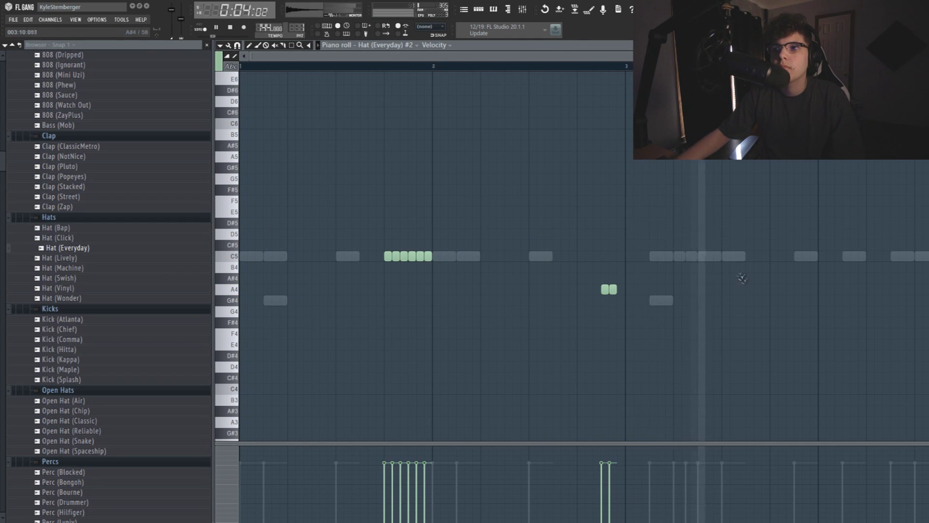
pyautogui.click(750, 344)
pyautogui.click(758, 344)
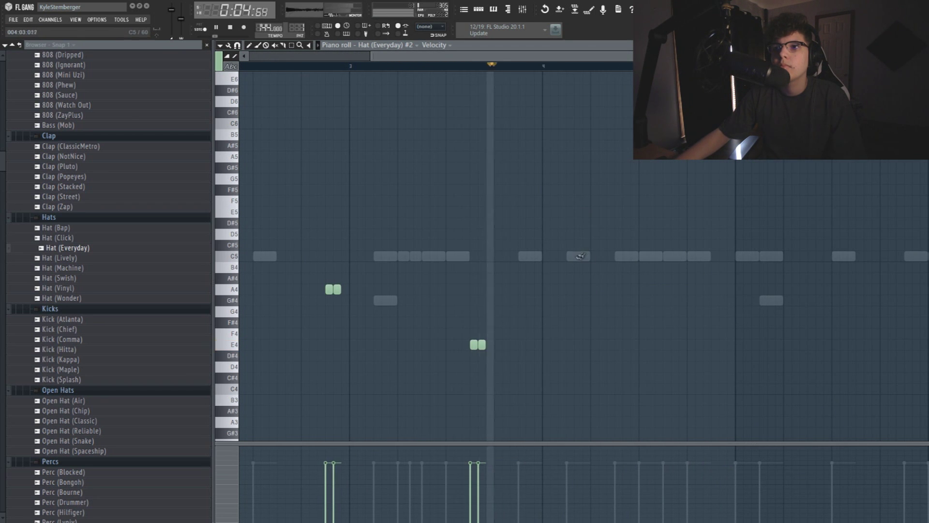
# - Add a fast roll of four C5 hat notes on beat 2 of bar 4 and a short A4 note on its last beat
pyautogui.click(595, 256)
pyautogui.press('space')
pyautogui.press('space')
pyautogui.moveTo(596, 257); pyautogui.dragTo(605, 257)
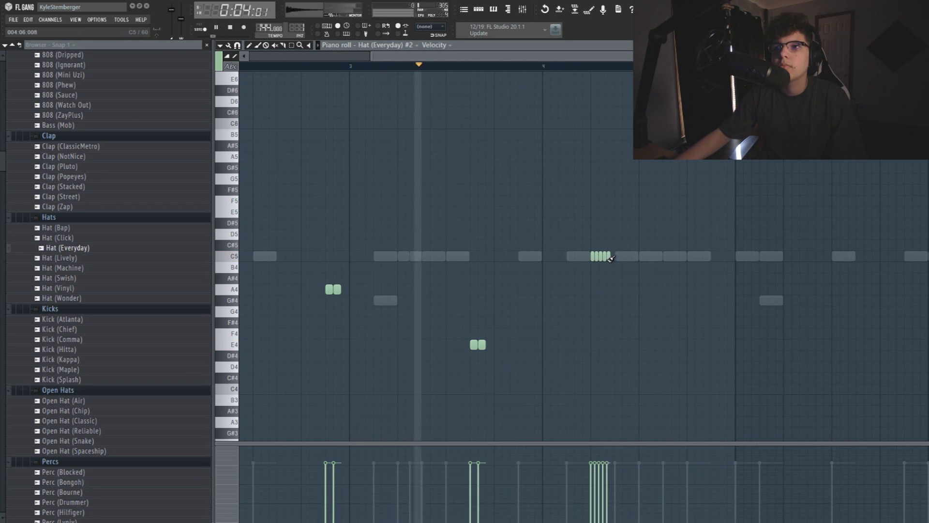
pyautogui.press('space')
pyautogui.click(688, 289)
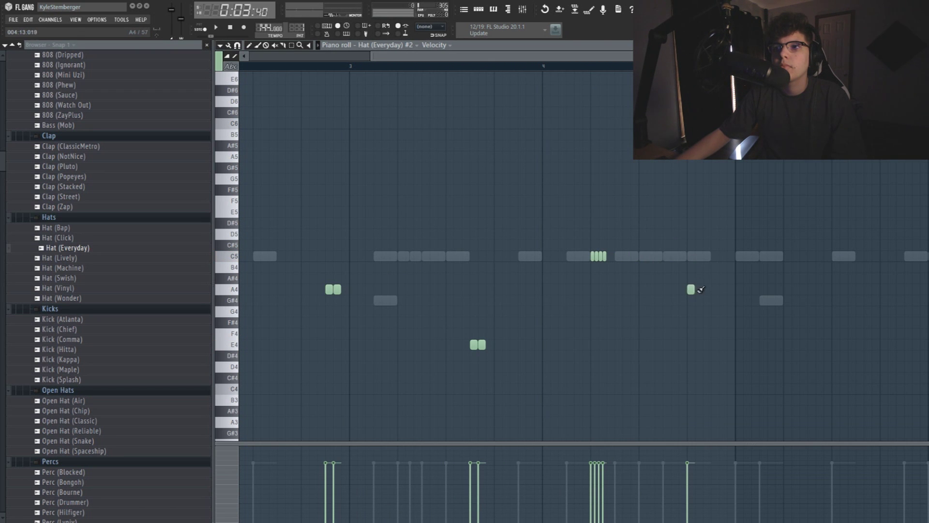
pyautogui.hscroll(-3, 557, 60)
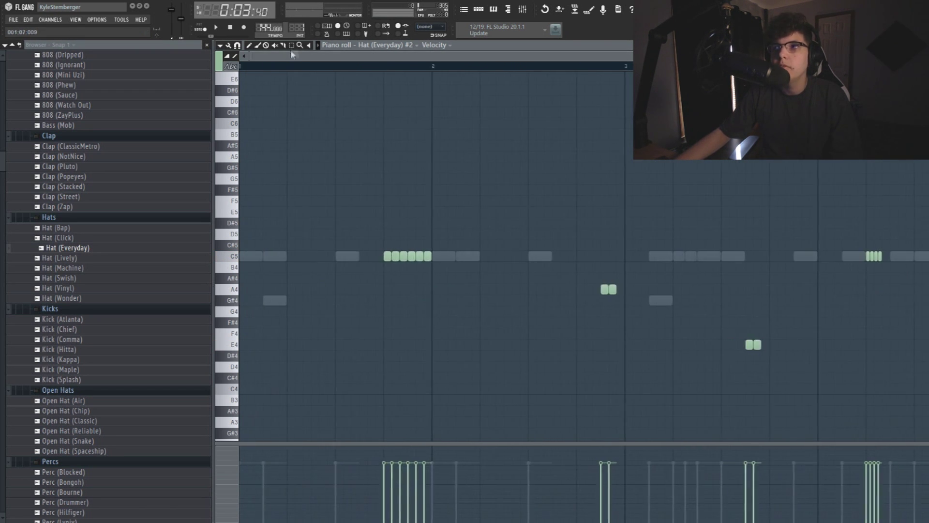
# - Repeat the Hat (Everyday) #2 four-bar pattern over the following four bars
pyautogui.hotkey('ctrl', 'a')
pyautogui.hotkey('ctrl', 'b')
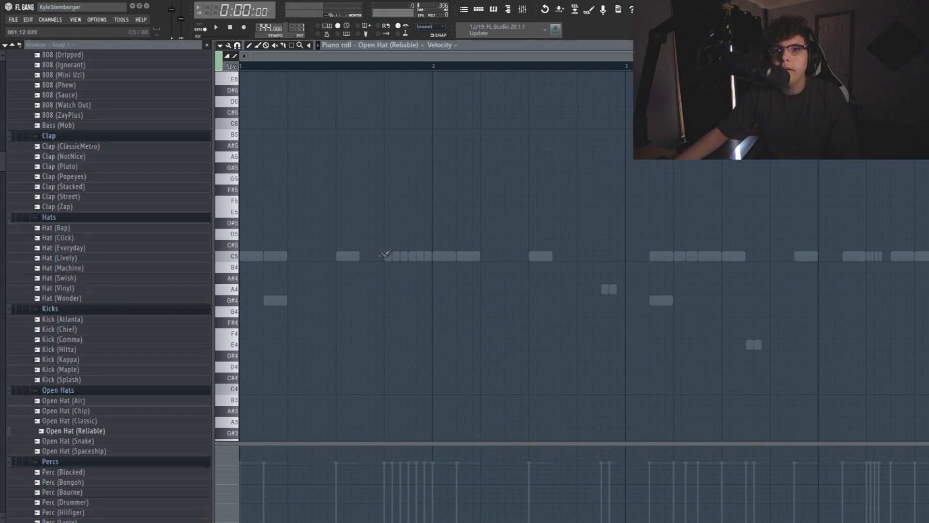
# - Draw short Open Hat (Reliable) hits: C5 halfway through beat 3 of bars 1 and 3, and F#4 on beat 4 of bar 2
pyautogui.click(364, 256)
pyautogui.press('space')
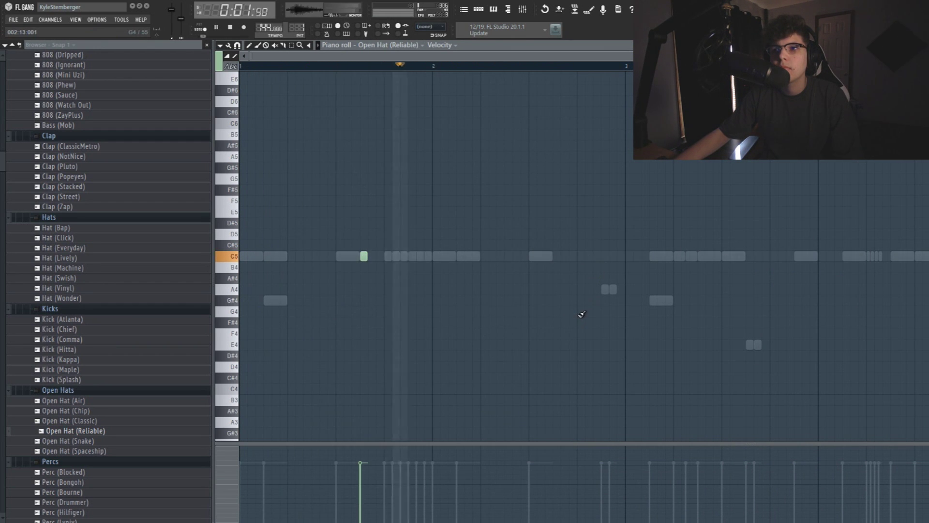
pyautogui.click(677, 322)
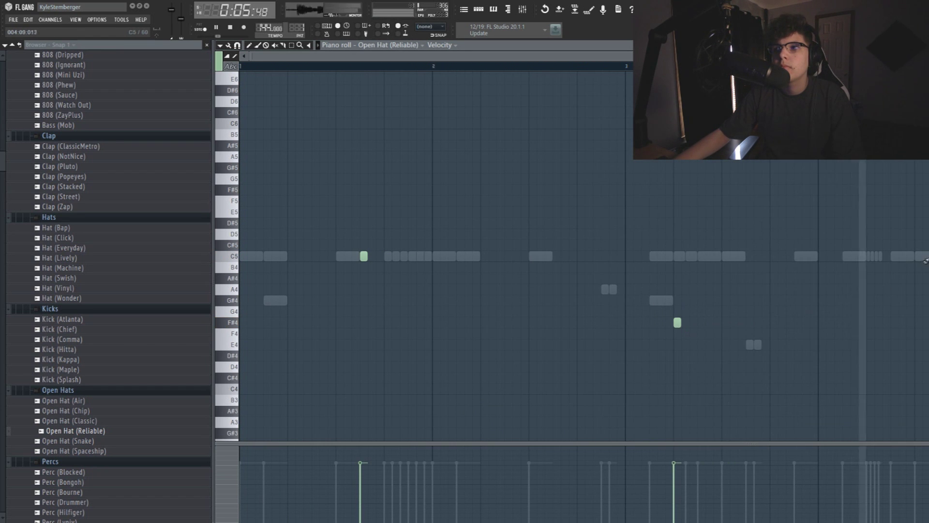
pyautogui.click(582, 322)
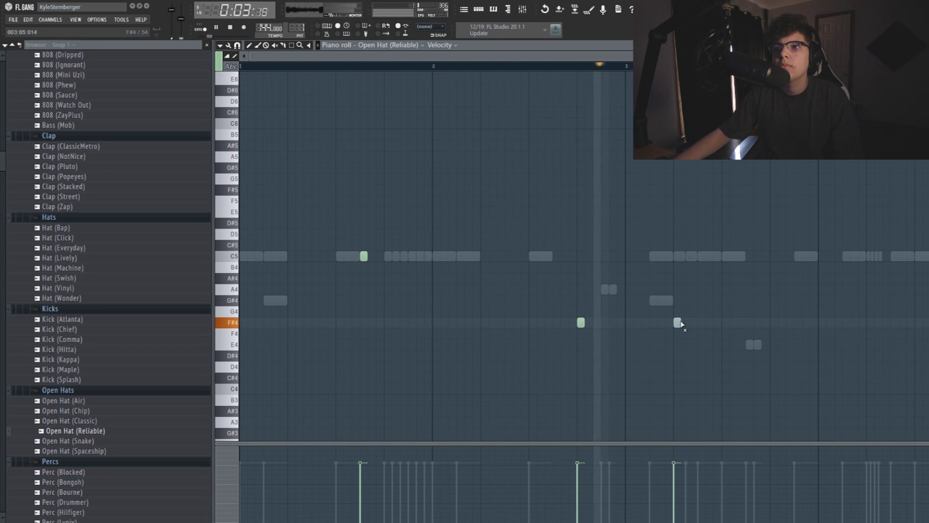
pyautogui.rightClick(677, 322)
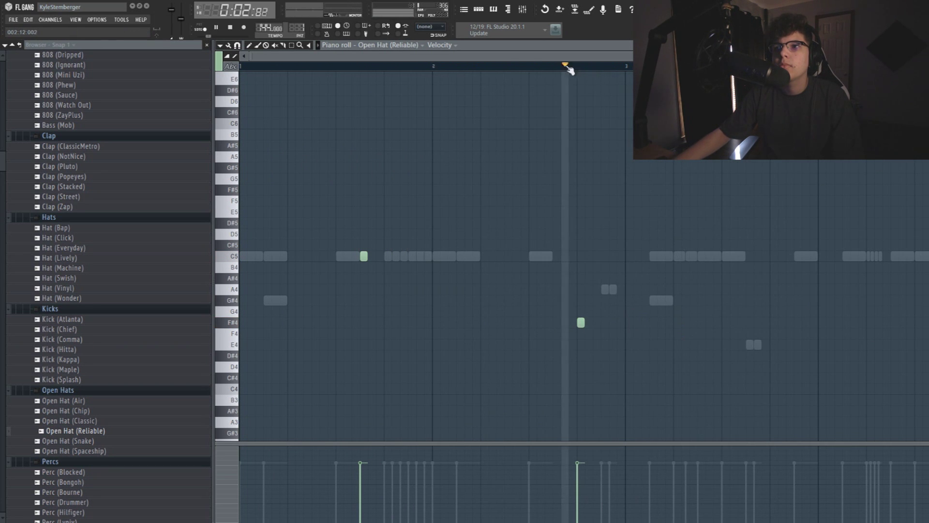
pyautogui.click(748, 256)
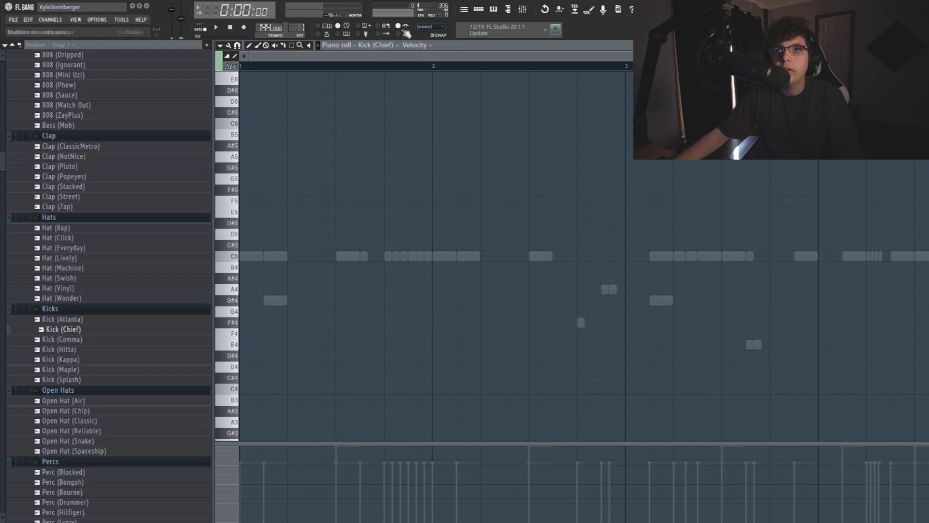
# - Draw Kick (Chief) B4 hits on the first beat and last half-beat of bar 1 and on beat 2 of bar 2
pyautogui.click(247, 268)
pyautogui.press('space')
pyautogui.click(416, 268)
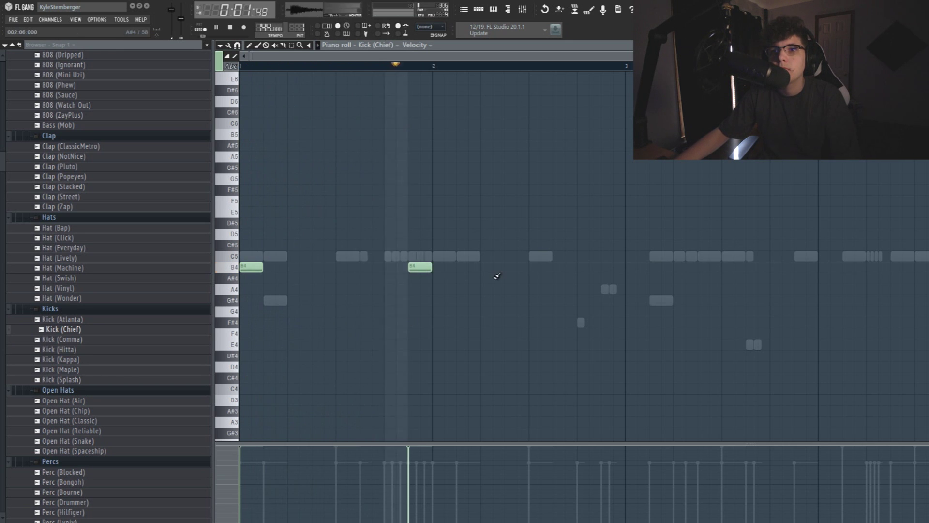
pyautogui.click(489, 268)
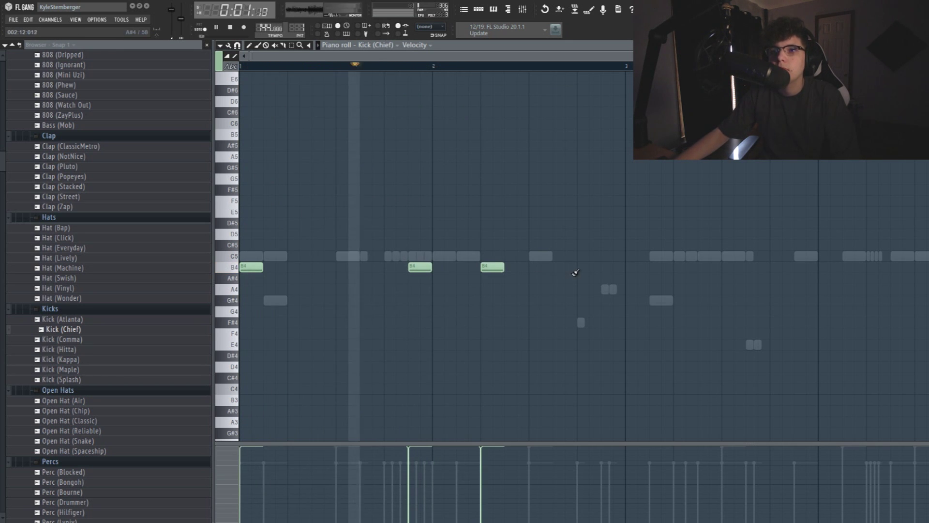
# - Add B4 kicks at bar 3's first two half-beats and last half-beat and on bar 4's beat 2, and repeat the four-bar pattern
pyautogui.click(636, 268)
pyautogui.click(659, 266)
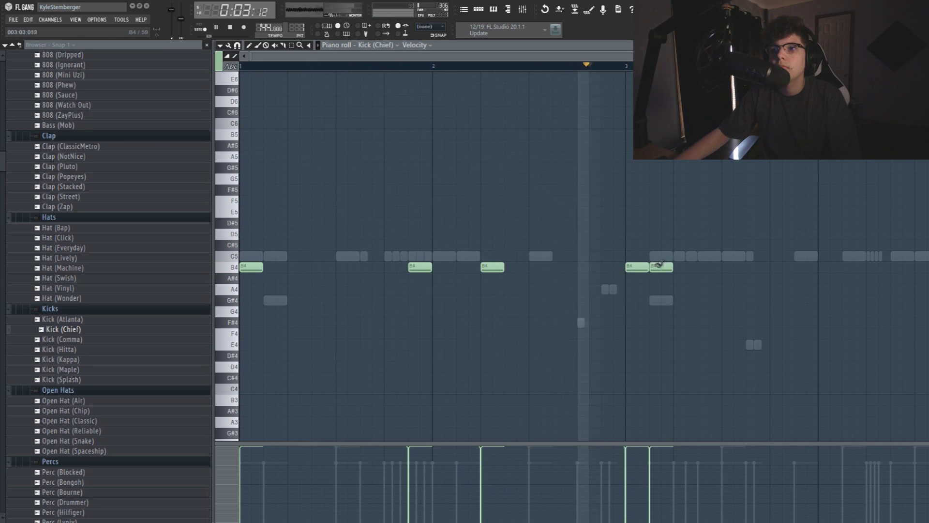
pyautogui.click(804, 267)
pyautogui.click(872, 269)
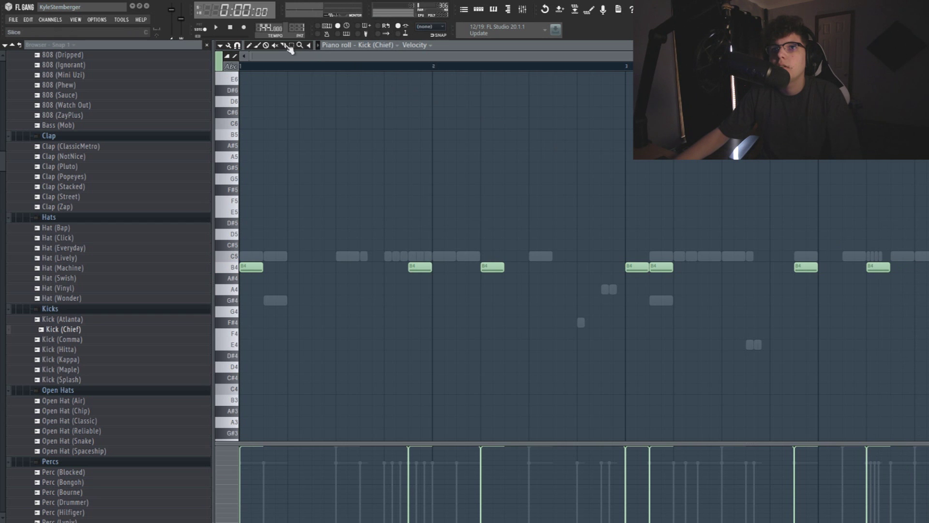
pyautogui.hotkey('ctrl', 'b')
pyautogui.keyDown('ctrl'); pyautogui.click(617, 68); pyautogui.keyUp('ctrl')
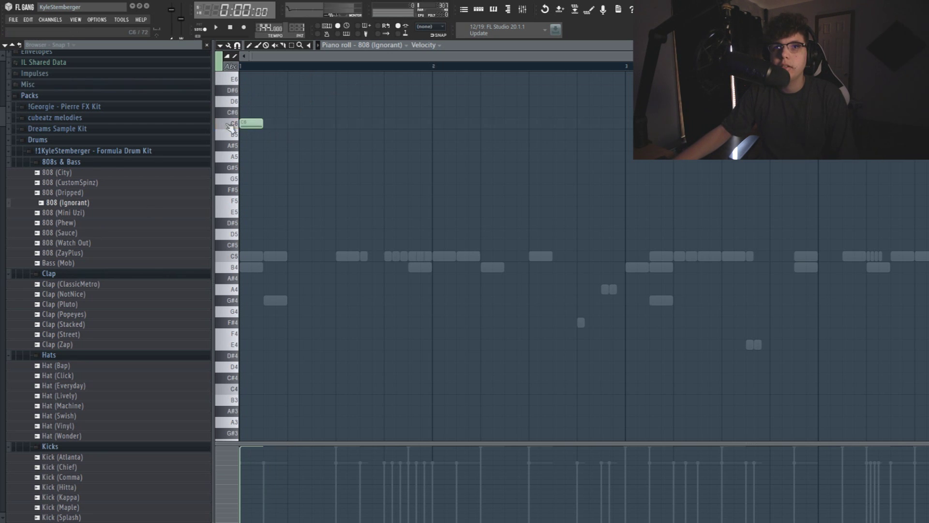
# - Start the 808 (Ignorant) line with a D6 note covering the first three beats of bar 1
pyautogui.click(247, 234)
pyautogui.press('space')
pyautogui.press('space')
pyautogui.moveTo(250, 235); pyautogui.dragTo(387, 110)
pyautogui.press('space')
pyautogui.press('space')
pyautogui.press('space')
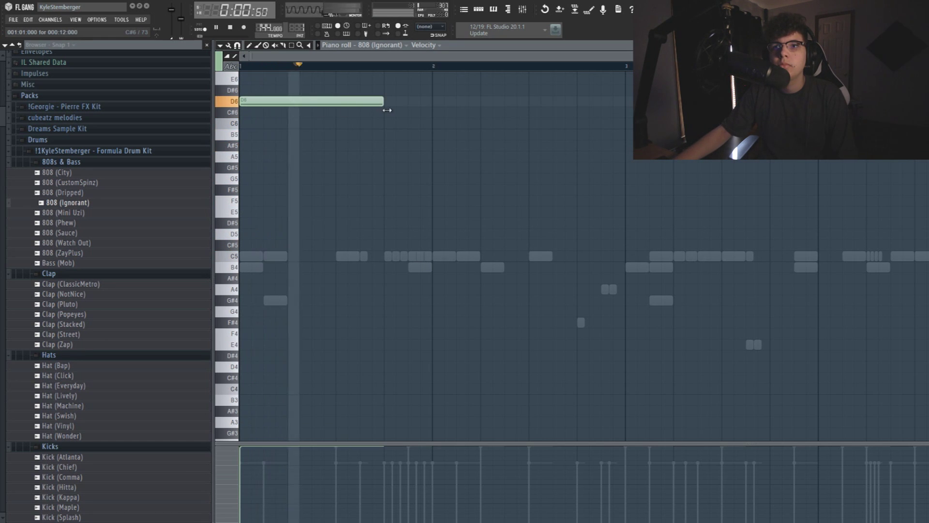
# - Add a three-beat G5 808 note starting on beat 4 of bar 1
pyautogui.click(393, 167)
pyautogui.press('space')
pyautogui.moveTo(422, 172); pyautogui.dragTo(421, 187)
pyautogui.press('space')
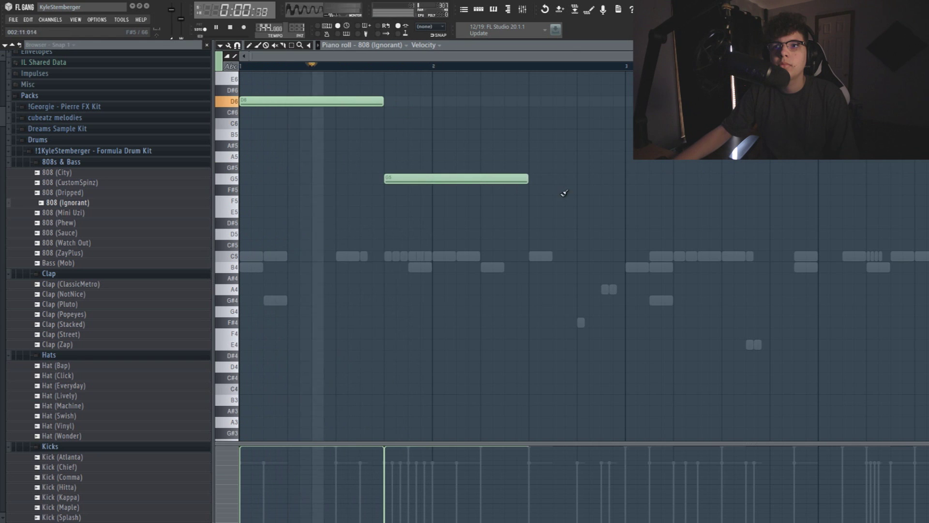
# - Shorten the G5 note to two beats and add an A#5 note covering the last three beats of bar 2
pyautogui.press('space')
pyautogui.moveTo(528, 178); pyautogui.dragTo(500, 148)
pyautogui.press('space')
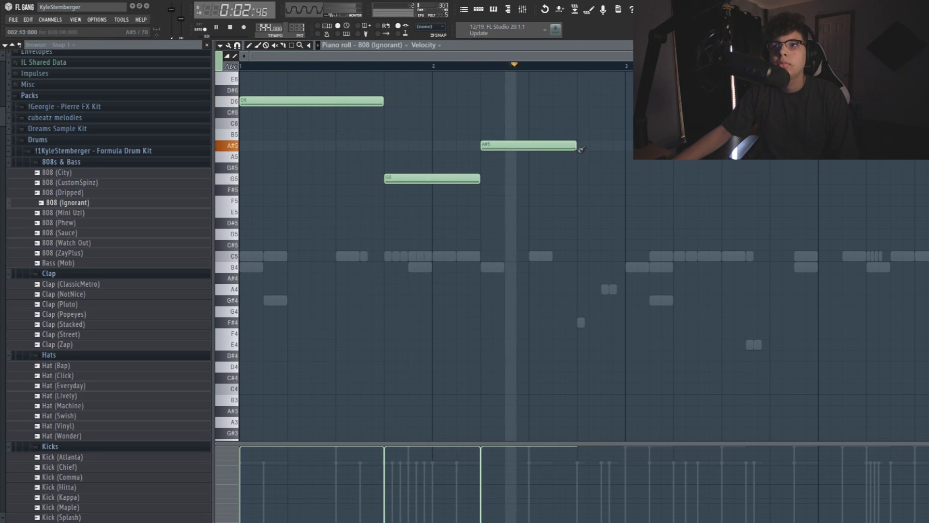
pyautogui.moveTo(576, 145); pyautogui.dragTo(612, 144)
pyautogui.press('space')
pyautogui.press('space')
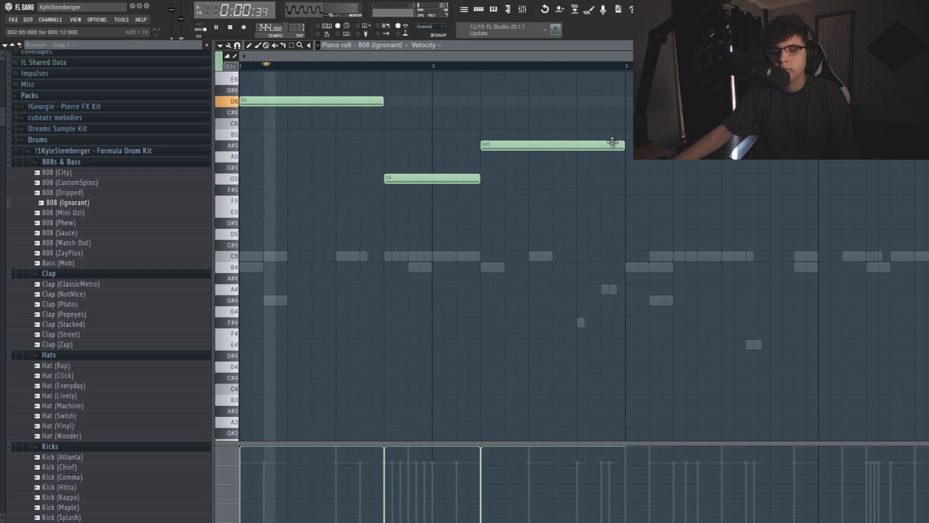
# - Repeat the two-bar 808 phrase over bars 3 and 4, ending bar 4 with equally long A# and A notes
pyautogui.hscroll(3, 705, 66)
pyautogui.hotkey('ctrl', 'd')
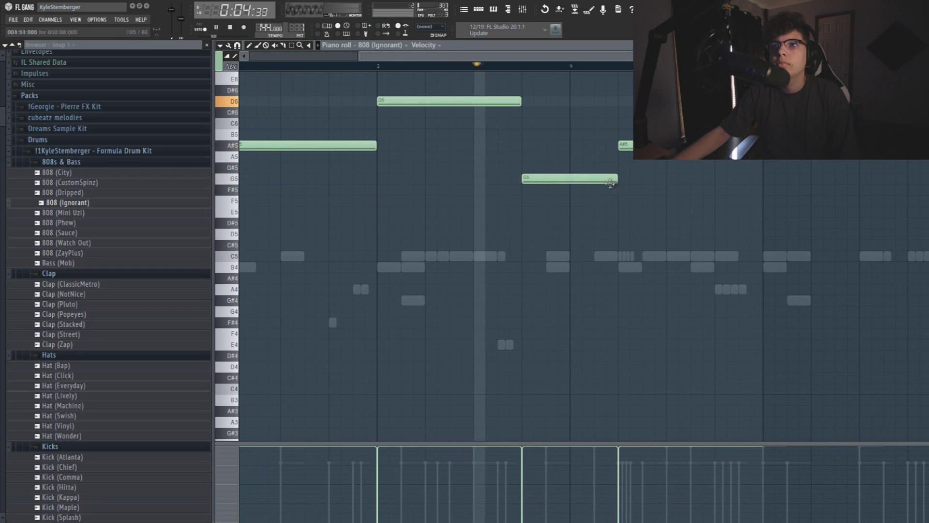
pyautogui.click(524, 67)
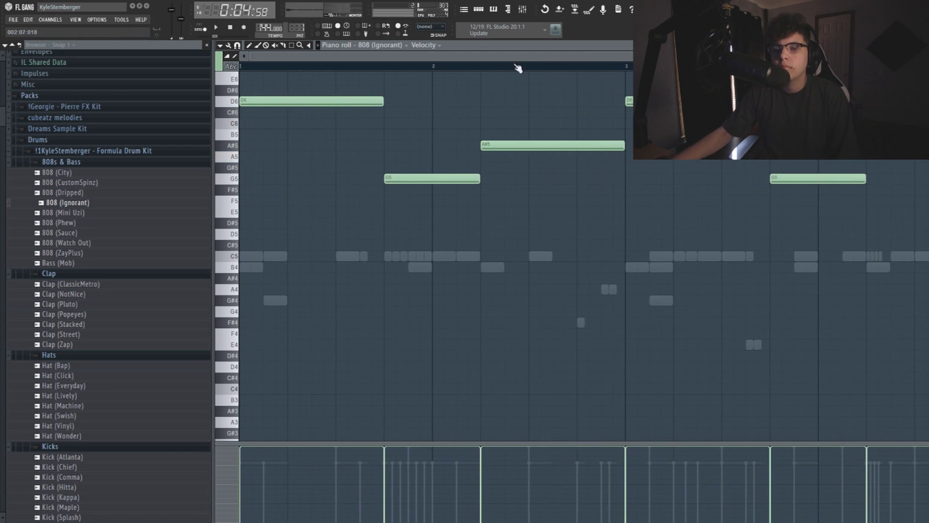
# - Transpose all 808 notes down one octave and repeat the four-bar 808 pattern over the following bars
pyautogui.hotkey('ctrl', 'a')
pyautogui.hotkey('ctrl', 'Down')
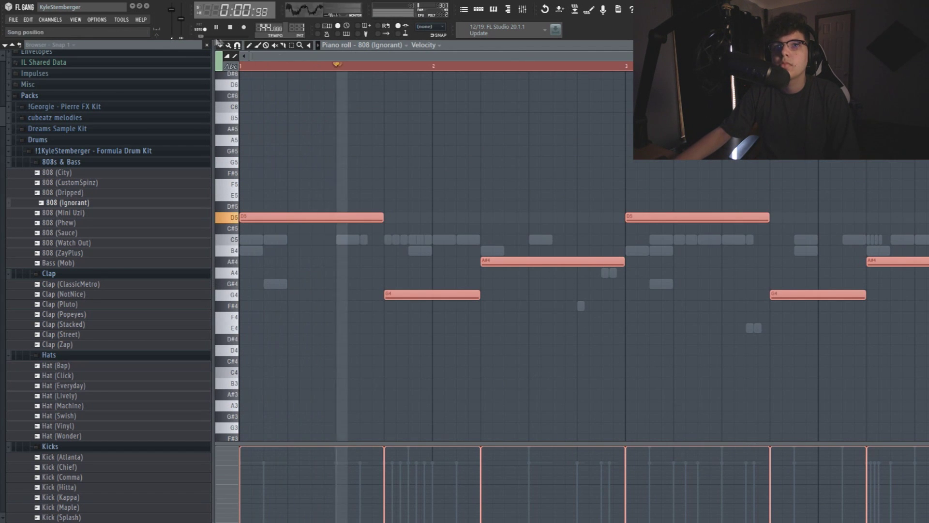
pyautogui.hotkey('ctrl', 'b')
pyautogui.hscroll(5, 415, 66)
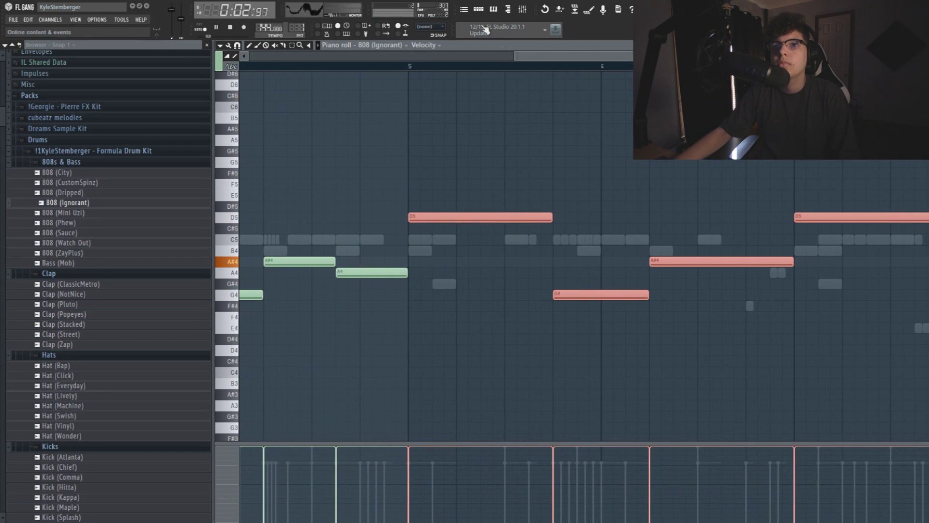
# - Split Pattern 1 into one pattern per channel and place the Clap (NotNice) pattern at bar 1 on Track 3 of the playlist
pyautogui.press('F6')
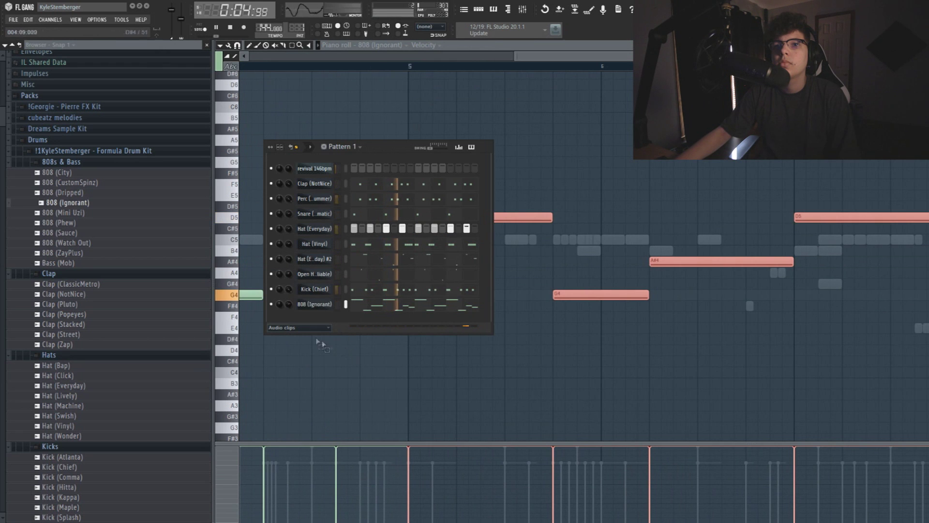
pyautogui.press('space')
pyautogui.press('F5')
pyautogui.click(420, 261)
pyautogui.moveTo(567, 204); pyautogui.dragTo(255, 141)
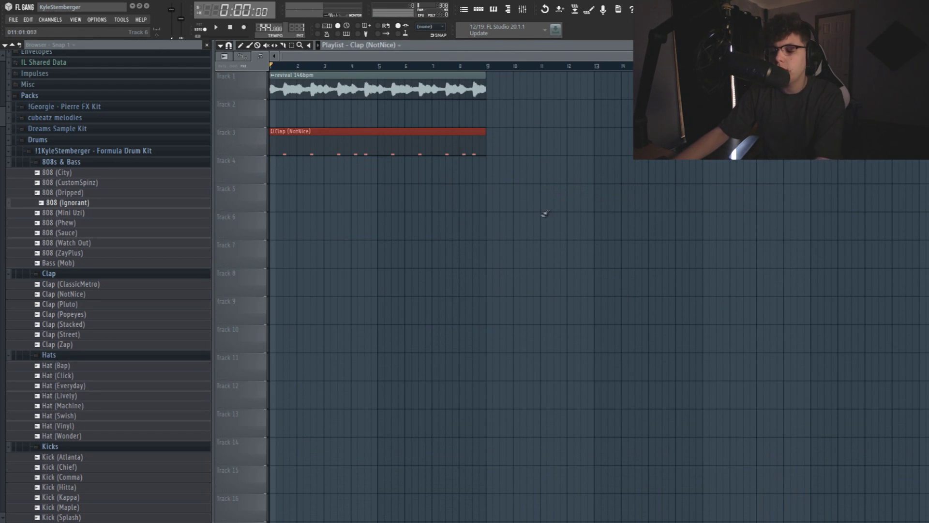
# - Place the Perc (Drummer), Snare (Diplomatic) and Hat (Everyday) patterns at bar 1 on Tracks 4, 5 and 6
pyautogui.moveTo(340, 185); pyautogui.dragTo(275, 178)
pyautogui.press('KP_Add')
pyautogui.click(277, 193)
pyautogui.click(275, 223)
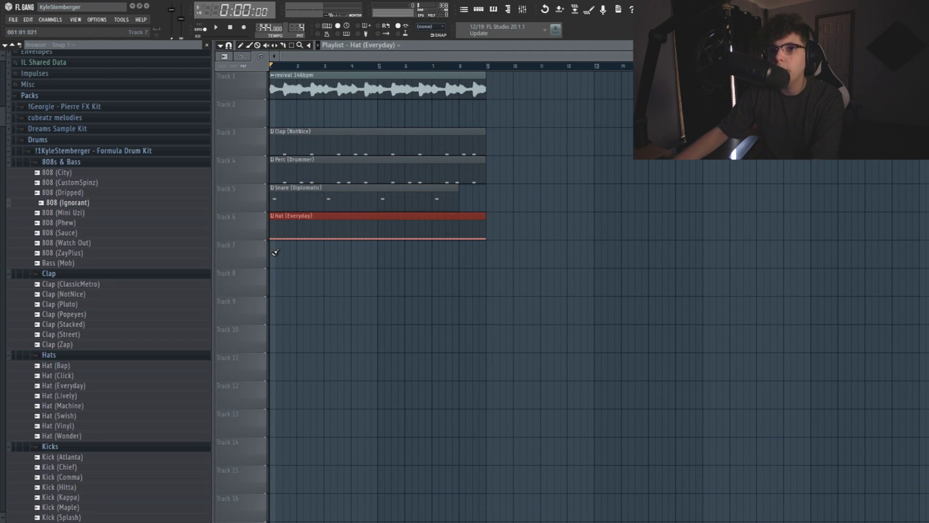
# - Place the Hat (Vinyl), Hat (Everyday) #2 and Open Hat (Reliable) patterns at bar 1 on Tracks 7, 8 and 9
pyautogui.press('KP_Add')
pyautogui.click(274, 253)
pyautogui.click(274, 285)
pyautogui.press('KP_Add')
pyautogui.click(274, 310)
# - Place the Kick (Chief) and 808 (Ignorant) patterns on Tracks 10 and 11 and shift all drum clips to start at bar 9
pyautogui.press('KP_Add')
pyautogui.click(274, 338)
pyautogui.press('KP_Add')
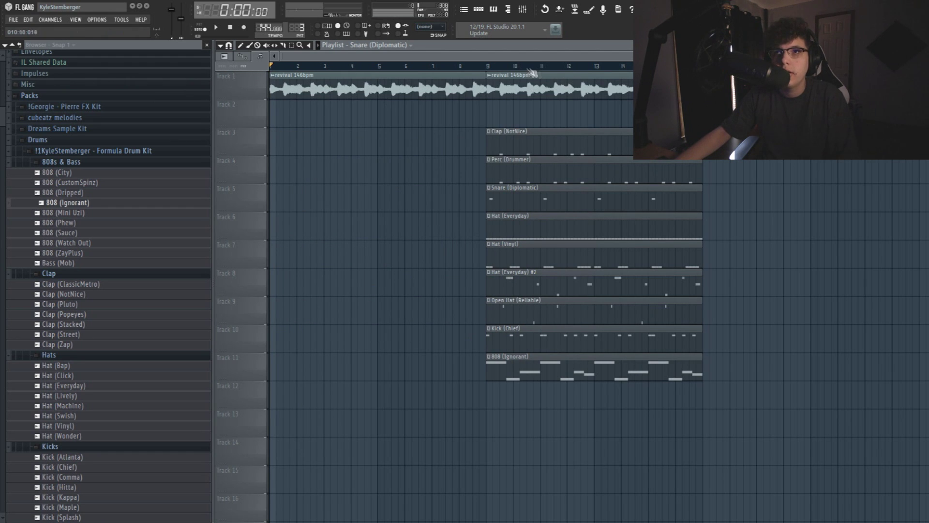
# - Remove the Hat (Everyday), 808 (Ignorant), Kick (Chief) and Snare (Diplomatic) clips from the section starting at bar 9 while playing it back
pyautogui.click(487, 67)
pyautogui.rightClick(509, 222)
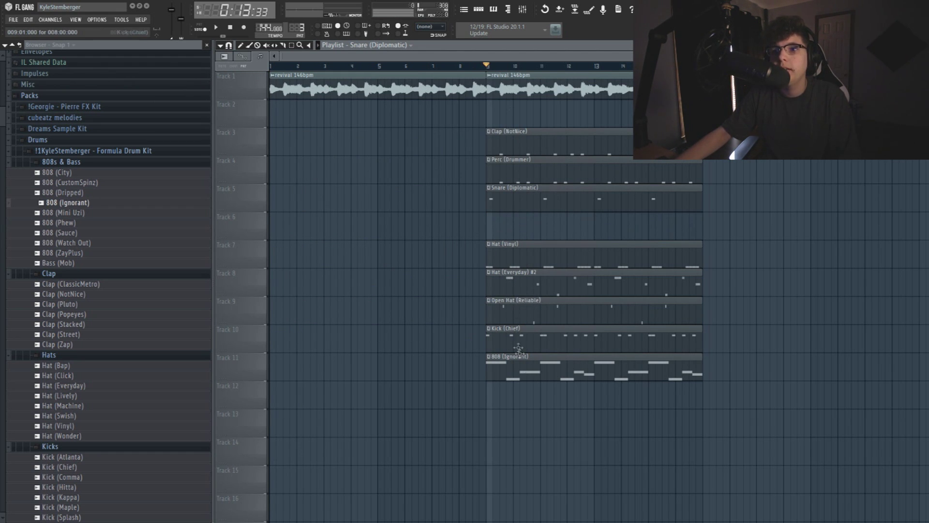
pyautogui.rightClick(522, 374)
pyautogui.rightClick(516, 344)
pyautogui.press('space')
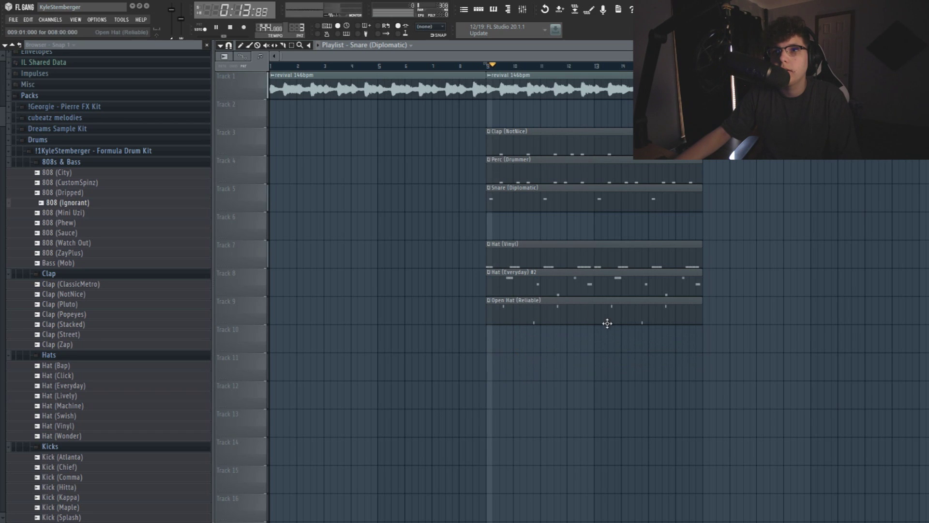
pyautogui.rightClick(545, 201)
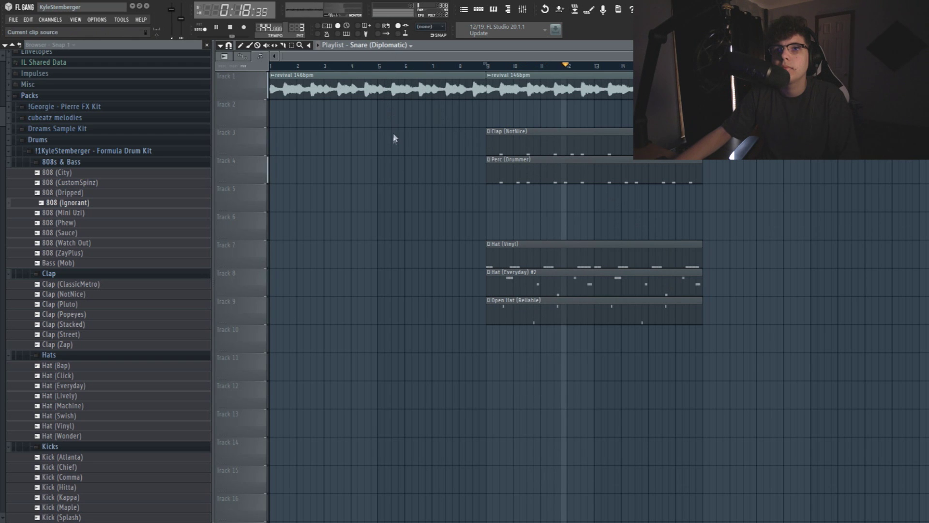
# - Place 808 (Ignorant), Kick (Chief) and Hat (Everyday) clips on Tracks 5, 6 and 10 at bar 17 and repeat that eight-bar section
pyautogui.click(398, 153)
pyautogui.click(705, 203)
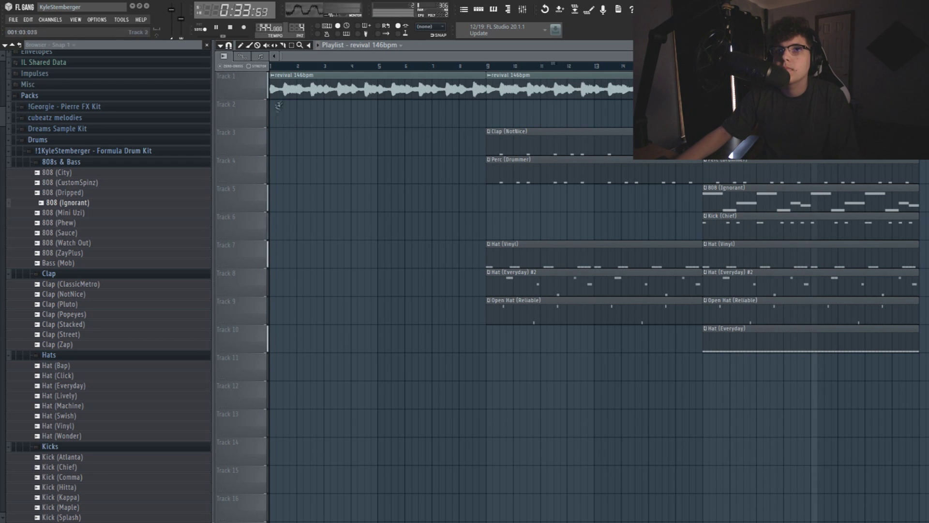
pyautogui.moveTo(764, 408); pyautogui.dragTo(773, 155)
pyautogui.hotkey('ctrl', 'b')
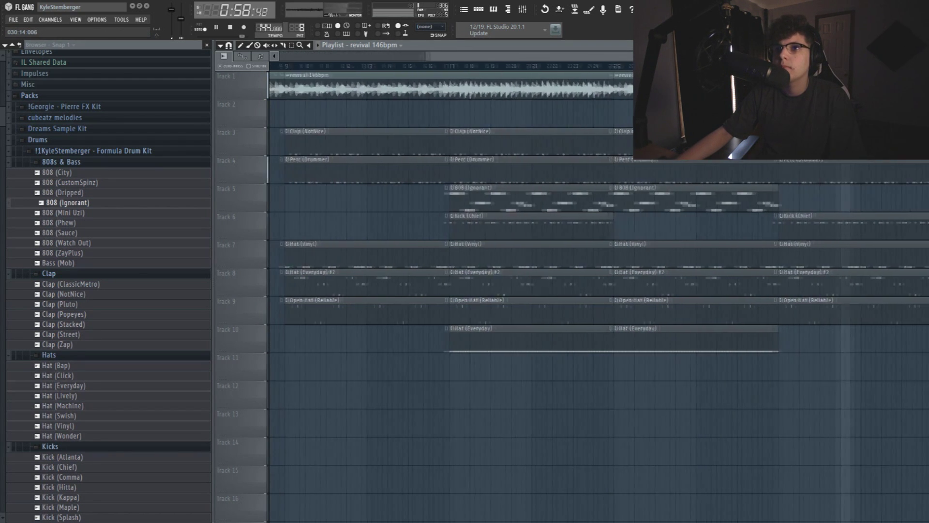
# - Copy the eight-bar section at bar 25, with 808 and hats but no kick, to bar 41
pyautogui.click(294, 46)
pyautogui.moveTo(609, 420); pyautogui.dragTo(334, 85)
pyautogui.click(250, 47)
pyautogui.moveTo(338, 130); pyautogui.dragTo(928, 114)
pyautogui.hotkey('ctrl', 'd')
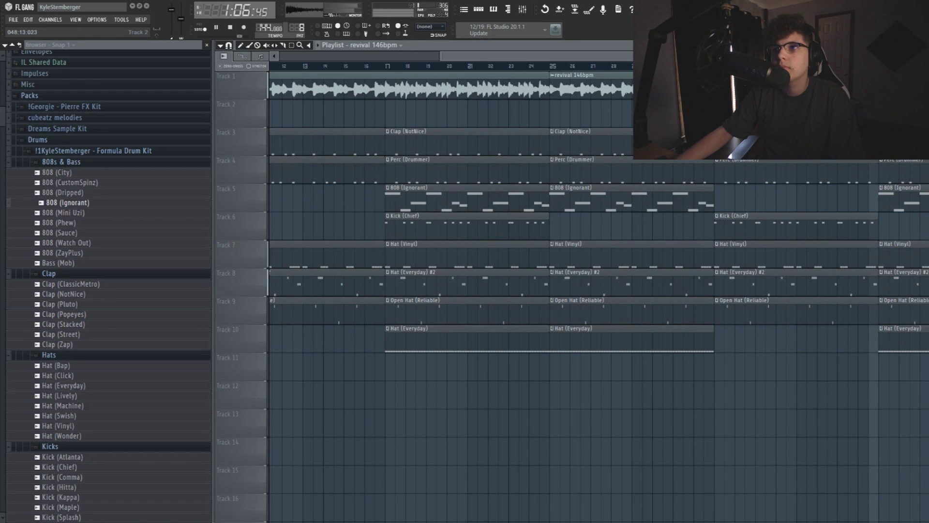
# - Duplicate the whole 48-bar arrangement so that it repeats from bar 49
pyautogui.moveTo(442, 57); pyautogui.dragTo(160, 67)
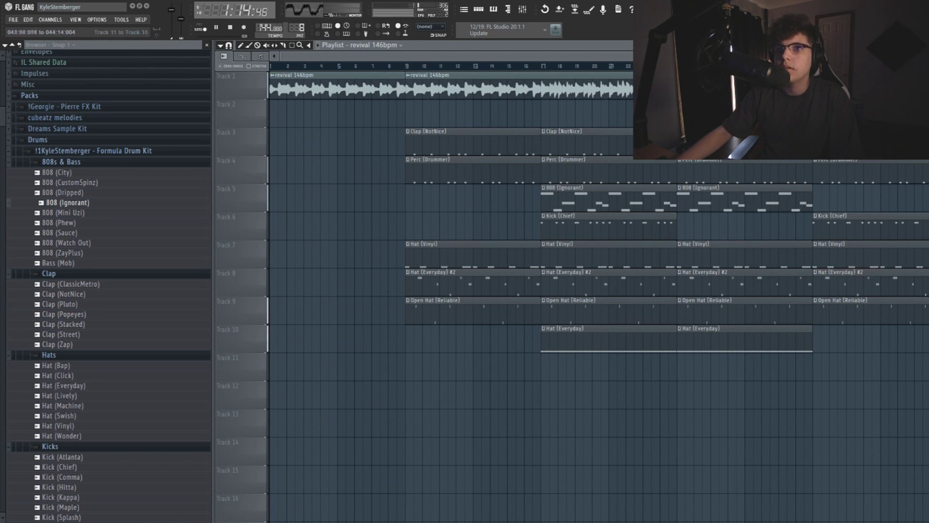
pyautogui.moveTo(928, 368); pyautogui.dragTo(54, 15)
pyautogui.hotkey('ctrl', 'b')
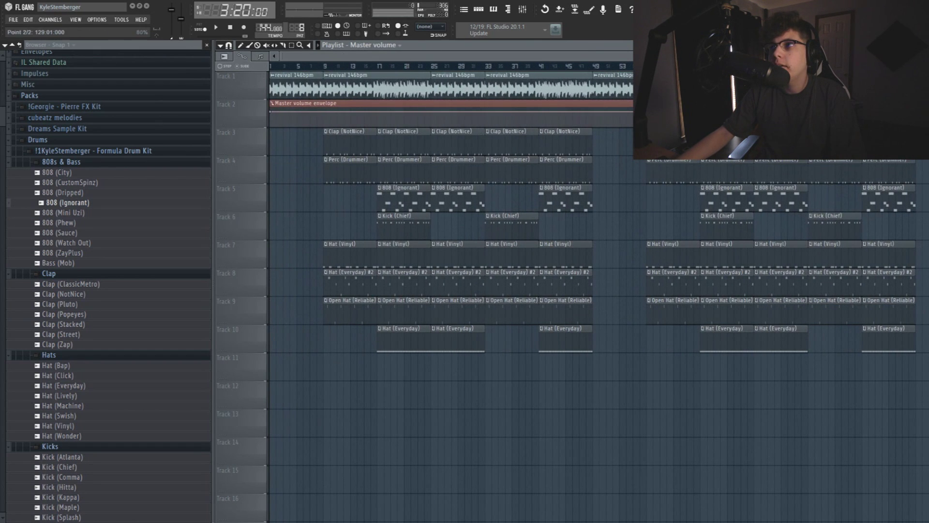
# - Reshape the Master volume envelope into an eight-bar fade to 0% and remove it from the song's first eight bars
pyautogui.moveTo(926, 112); pyautogui.dragTo(327, 199)
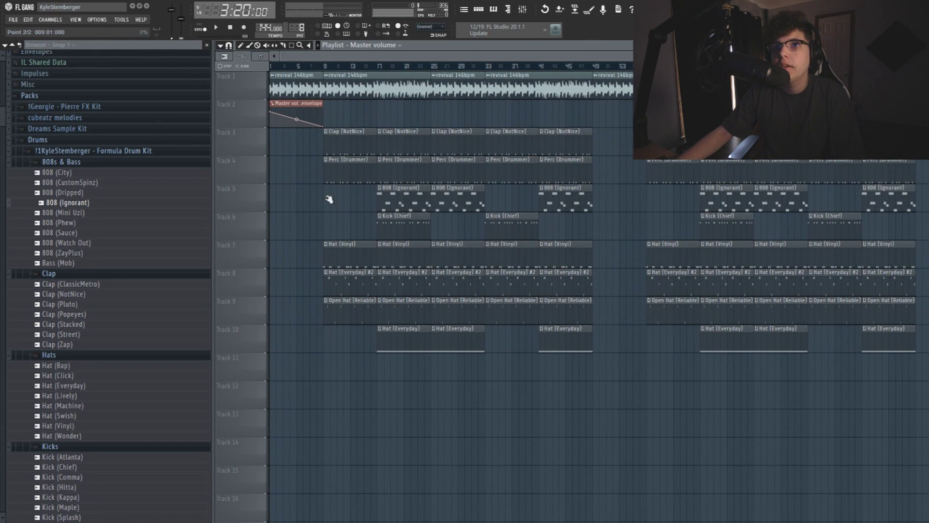
pyautogui.rightClick(293, 103)
pyautogui.press('space')
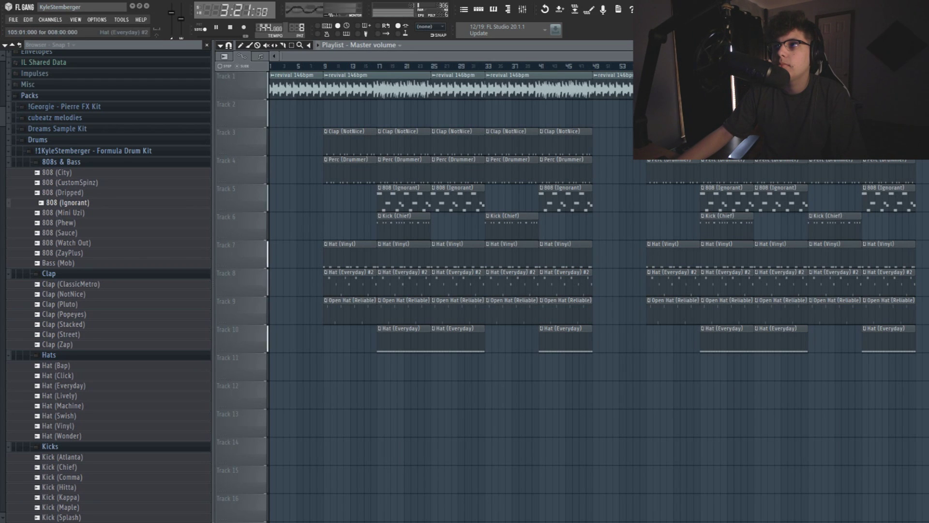
pyautogui.press('space')
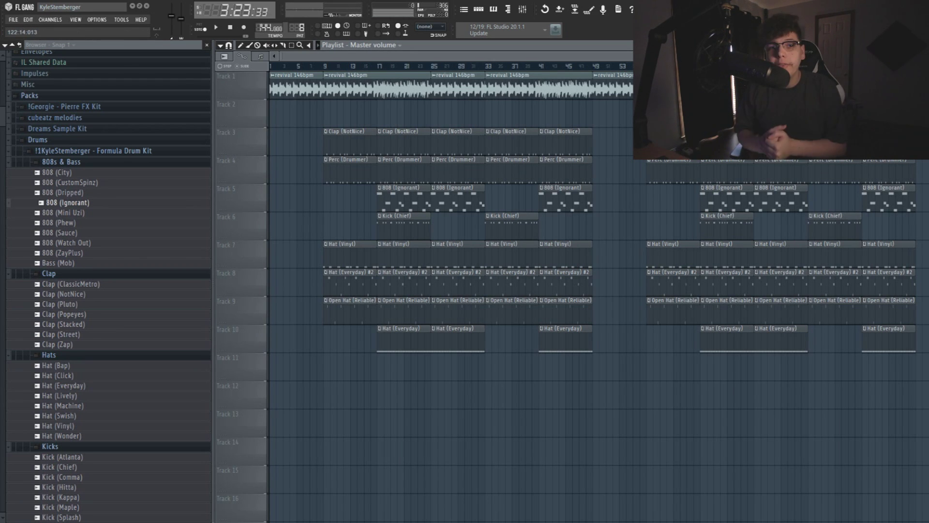